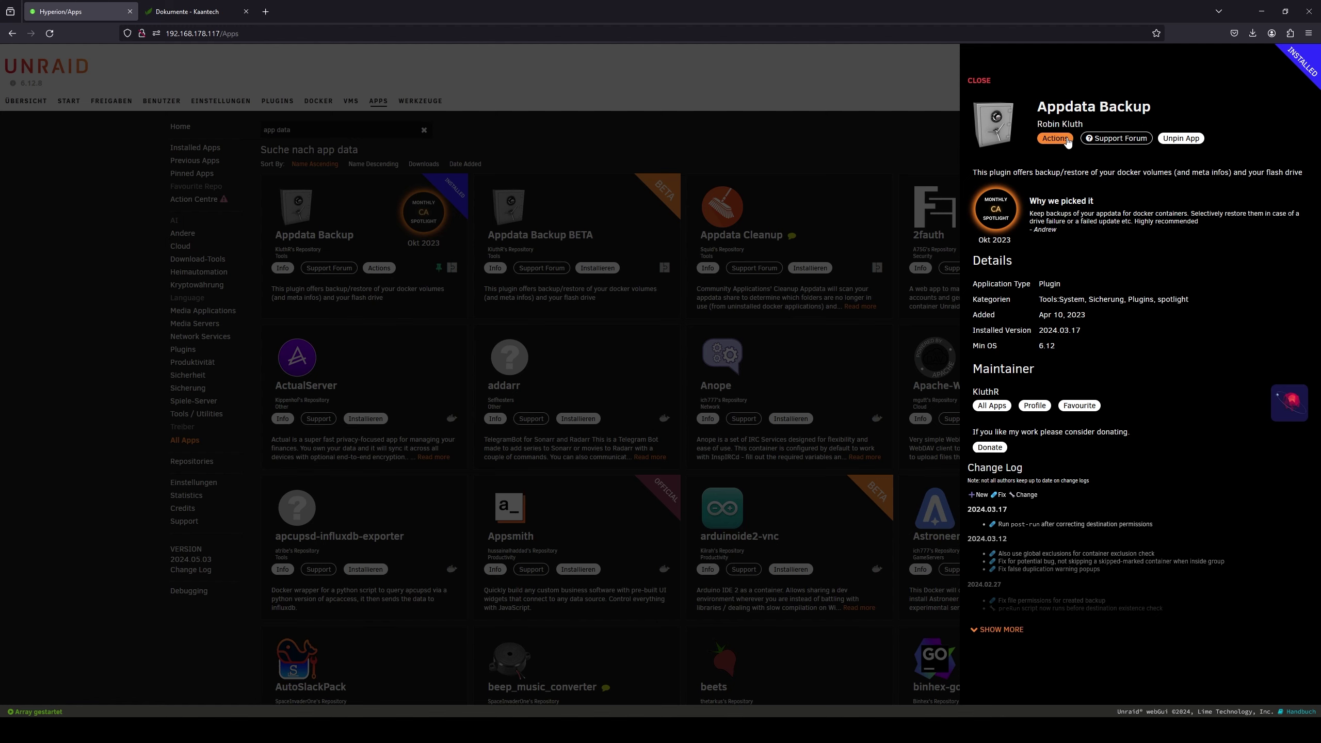
Step: Leave the Appdata Backup app details and open the Backup/Restore Appdata plugin page from the settings
left_click(231, 205)
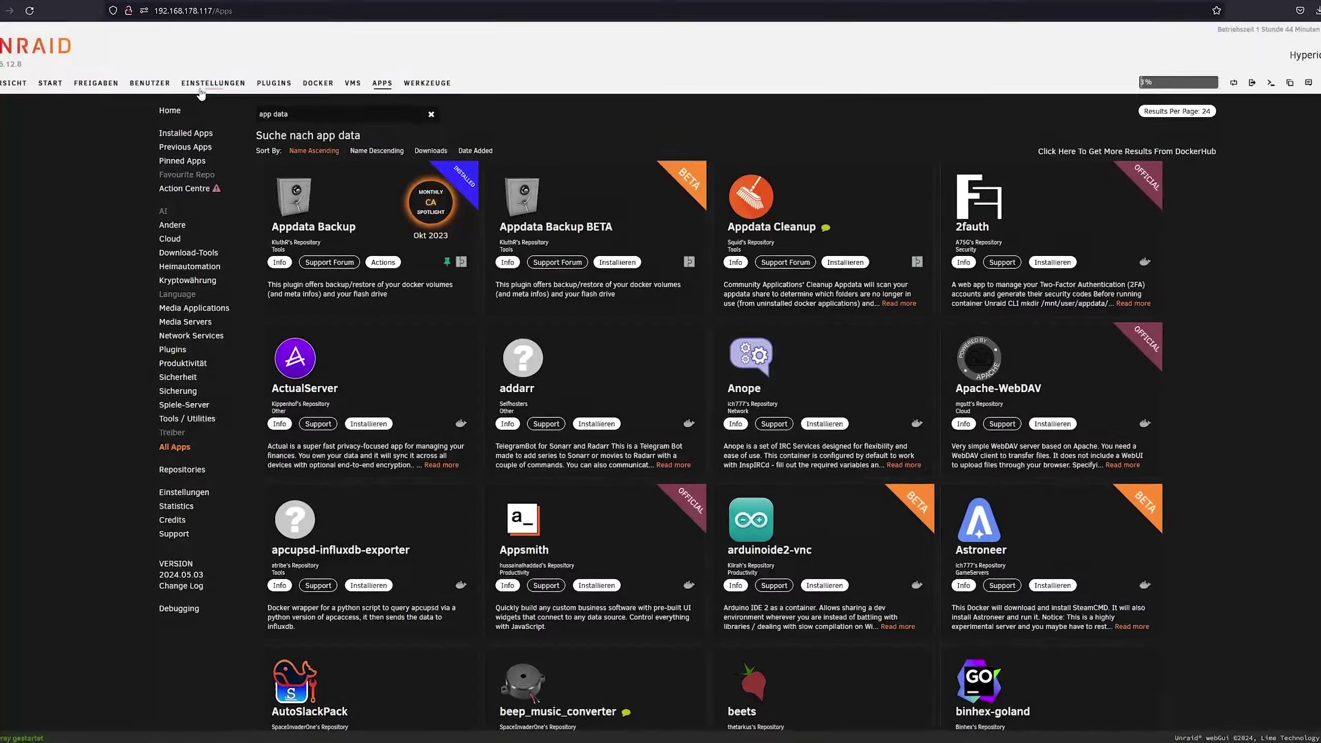
left_click(215, 89)
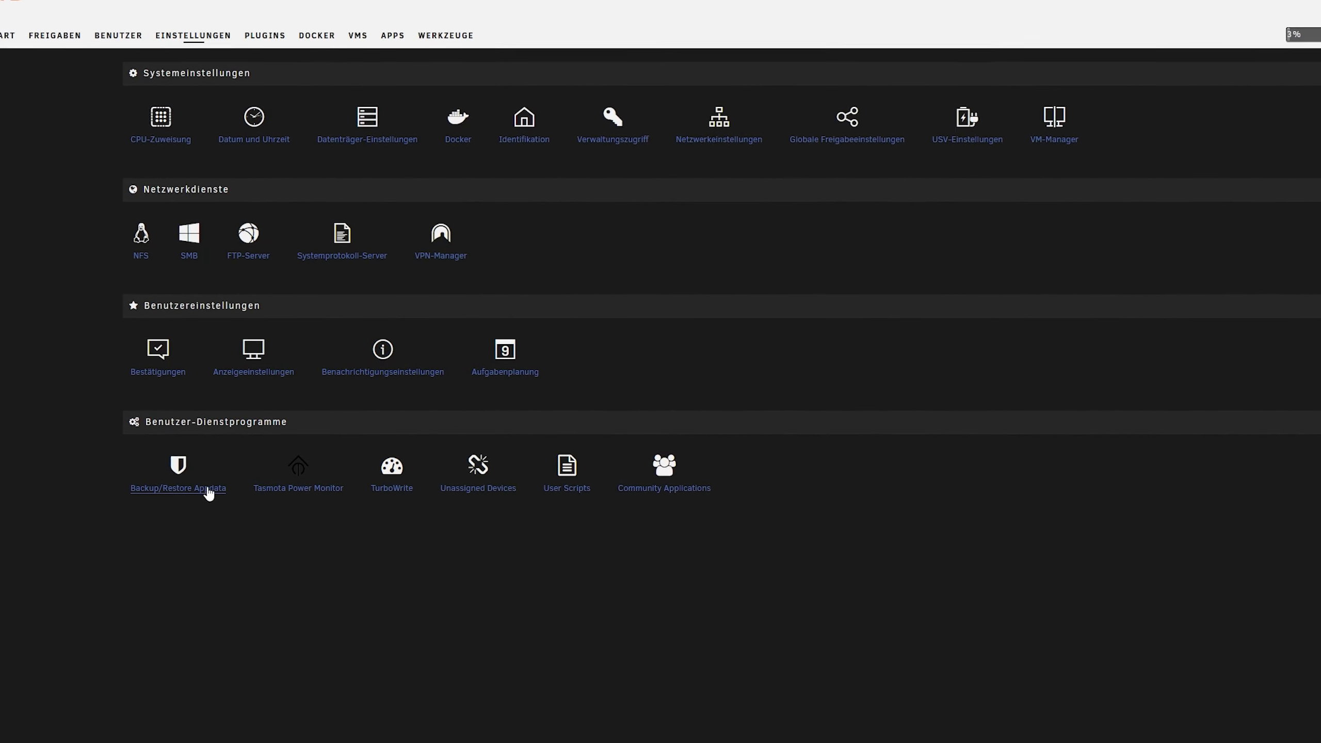
left_click(168, 488)
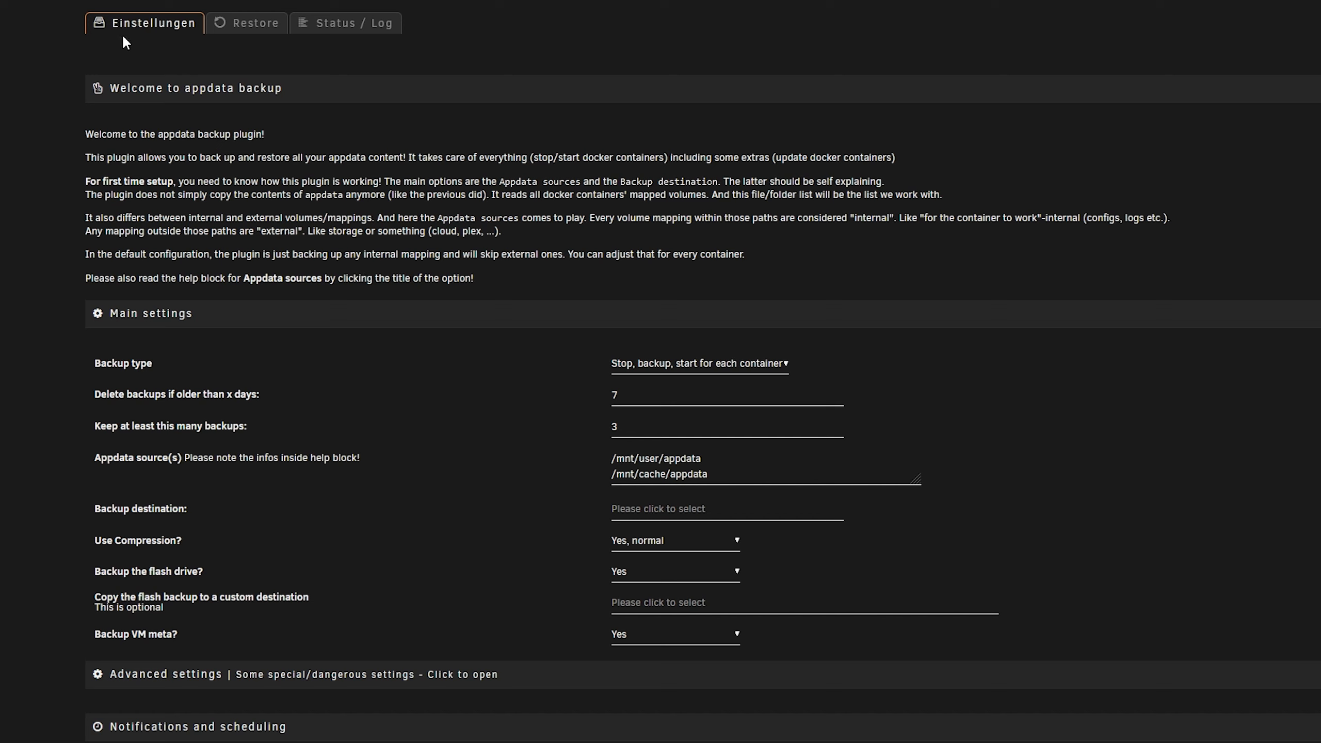
Step: View the plugin's Restore and Status / Log pages, and return to its settings
left_click(260, 27)
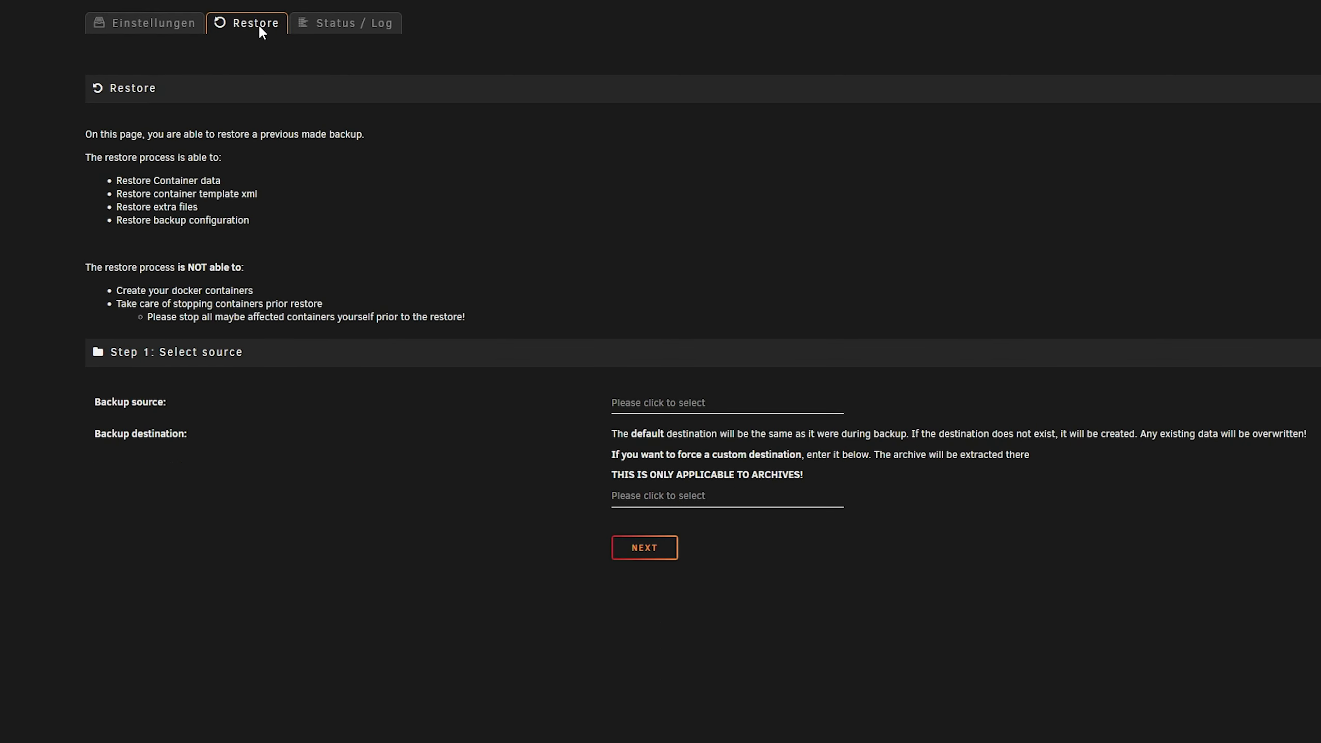
left_click(354, 25)
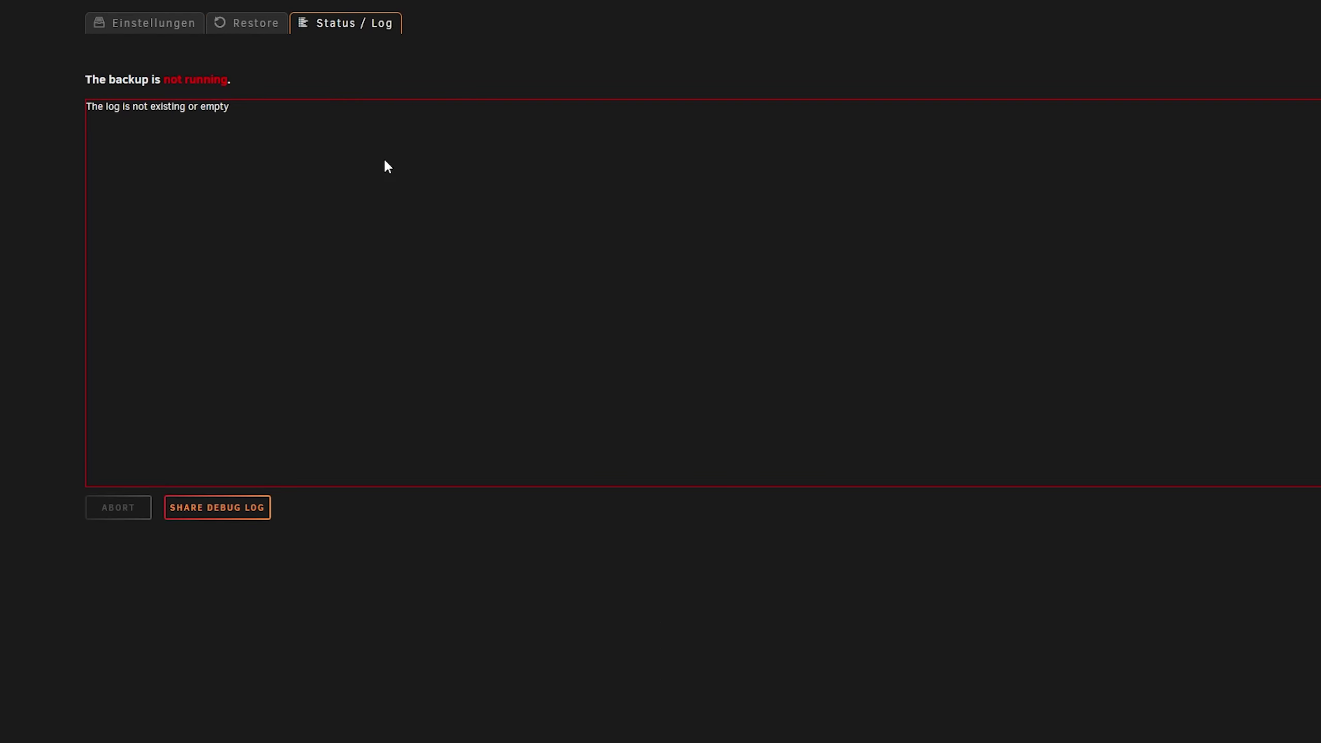
left_click(143, 29)
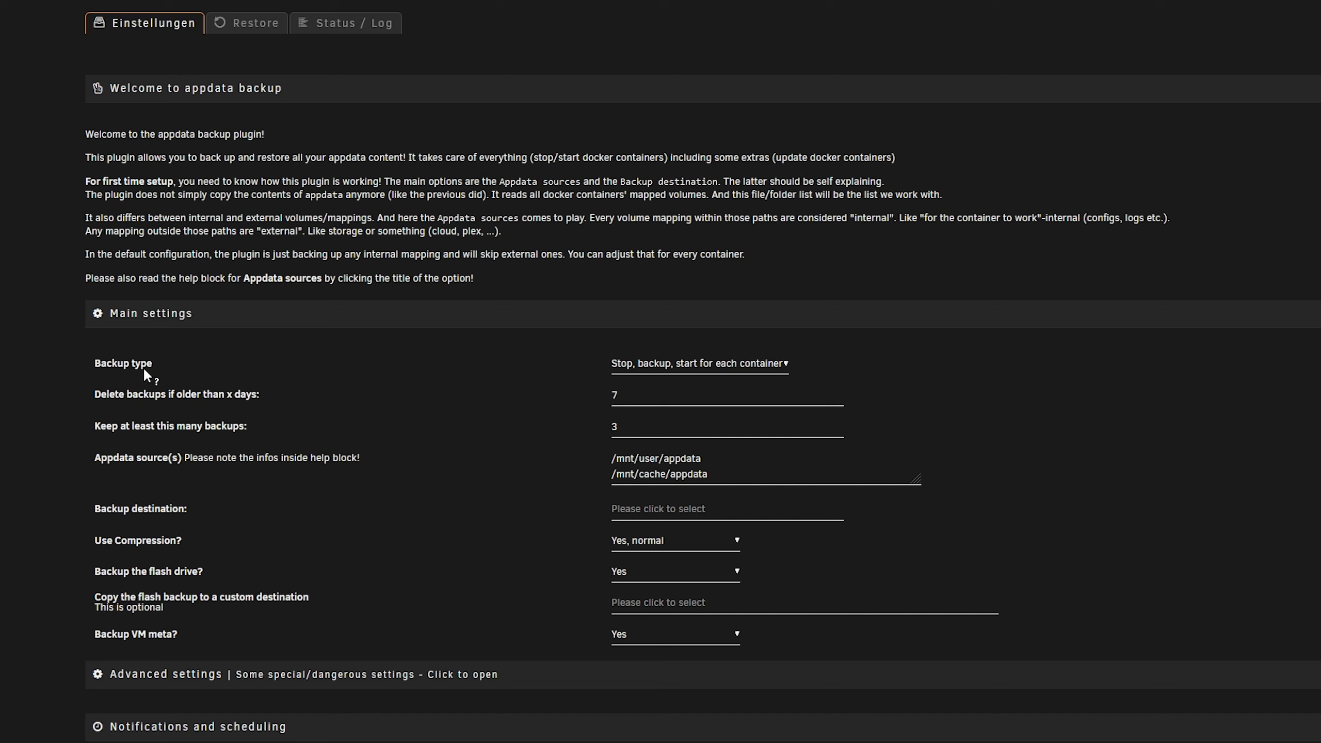
Step: Examine the backup type choices and the two retention settings for backup age and minimum number of backups
left_click(679, 367)
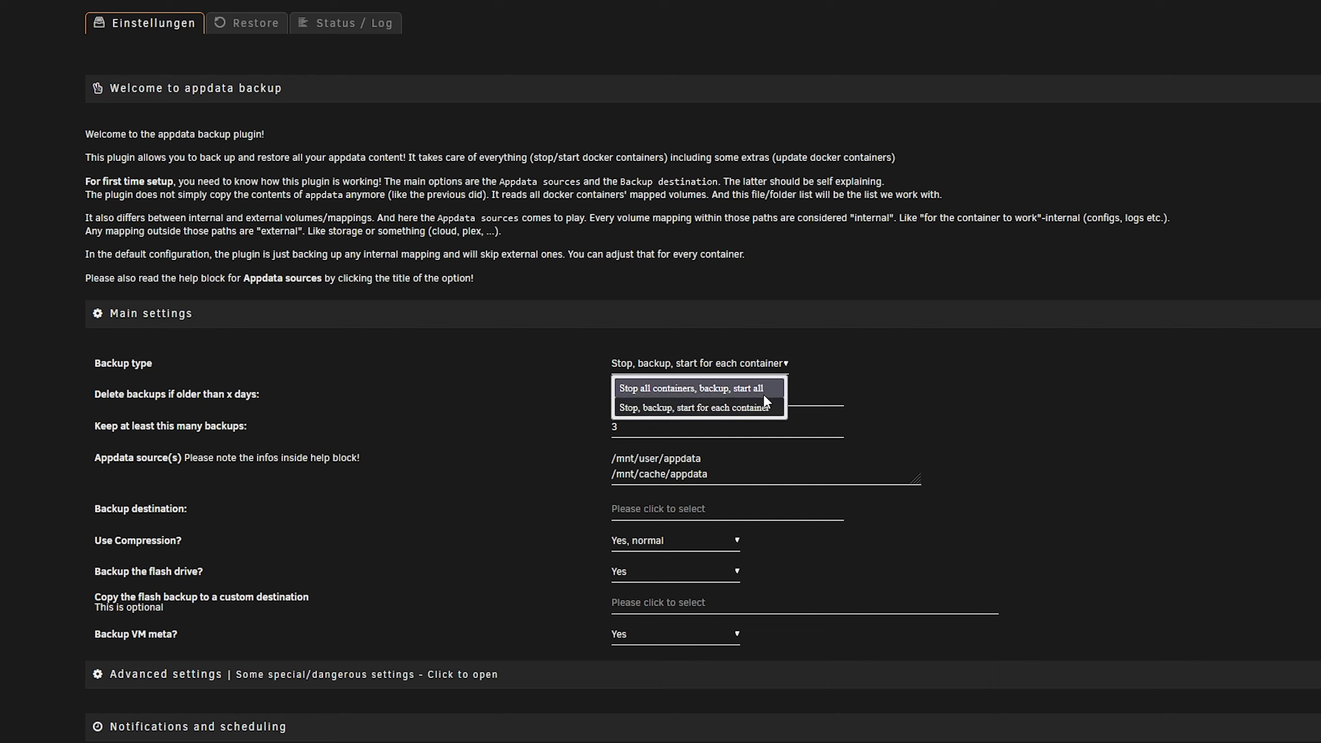
left_click(101, 386)
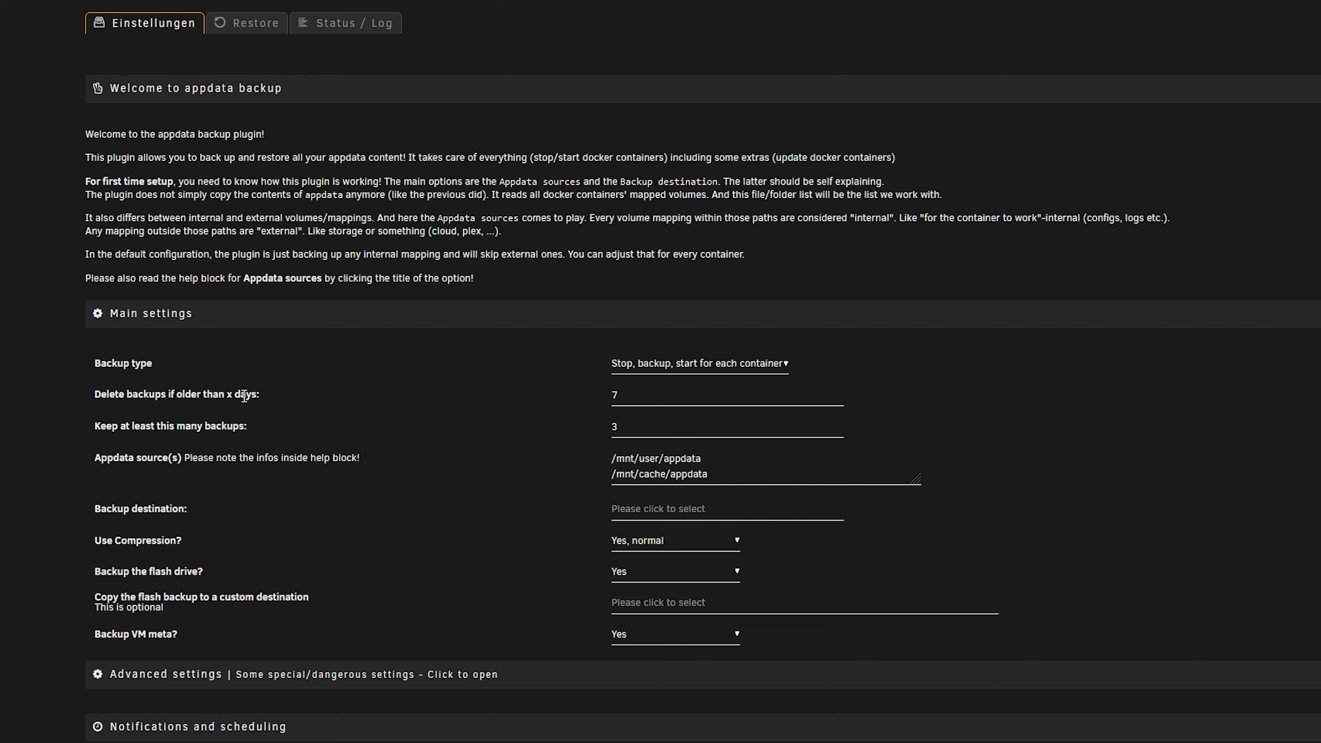
left_click_drag(648, 395, 596, 393)
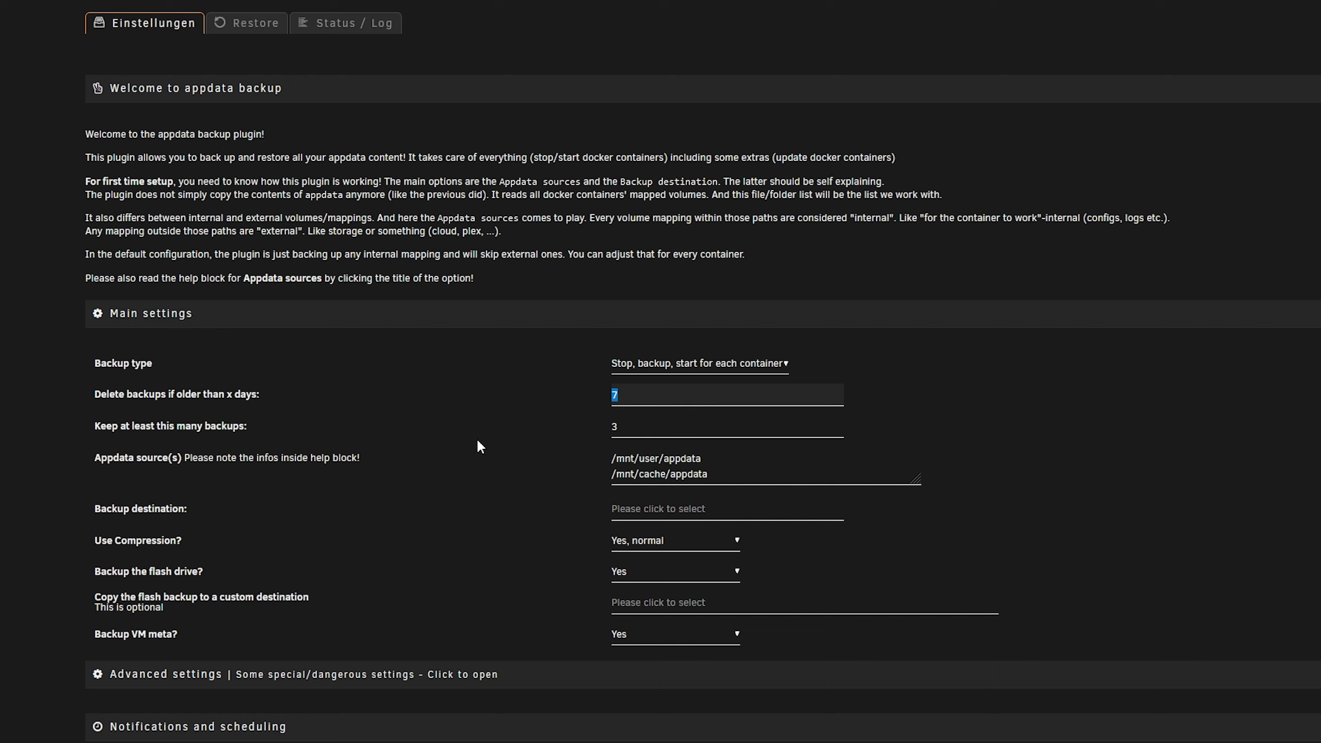
left_click(627, 426)
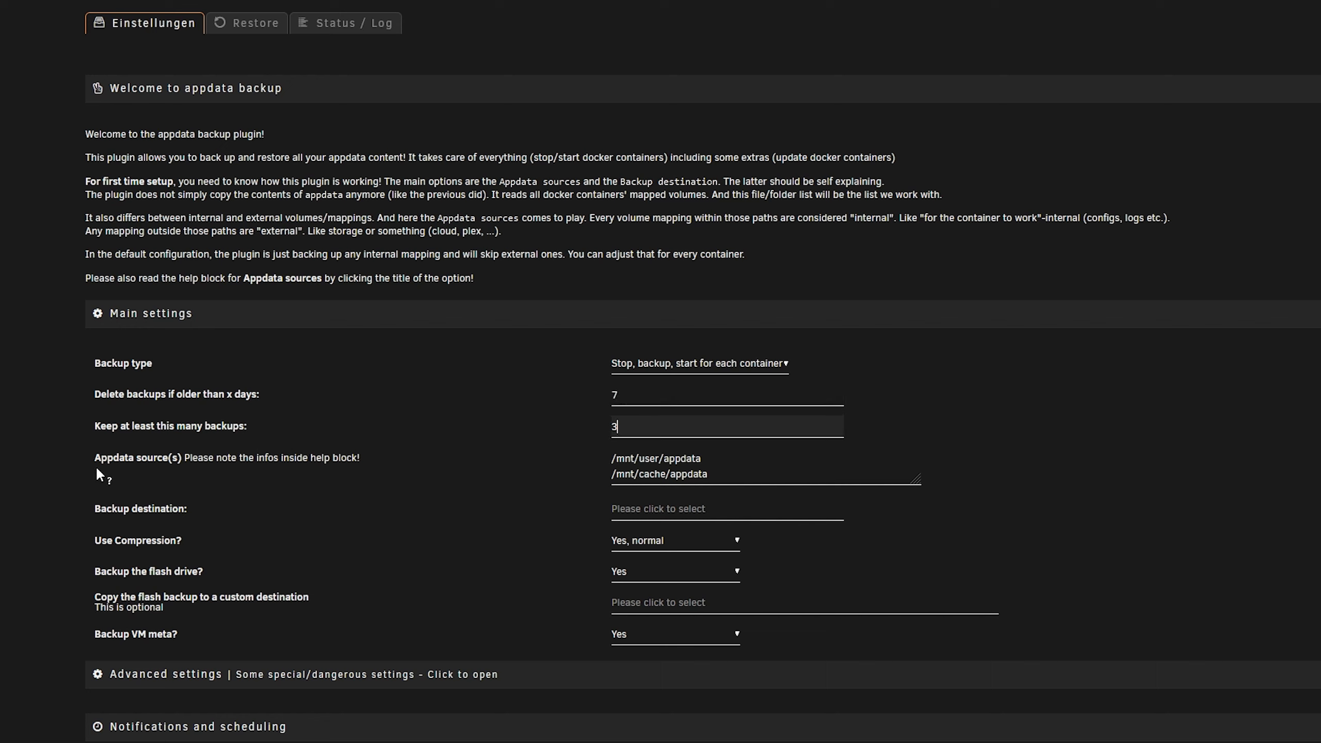
Step: Show the help text for the appdata sources and open their folder browser
left_click(218, 457)
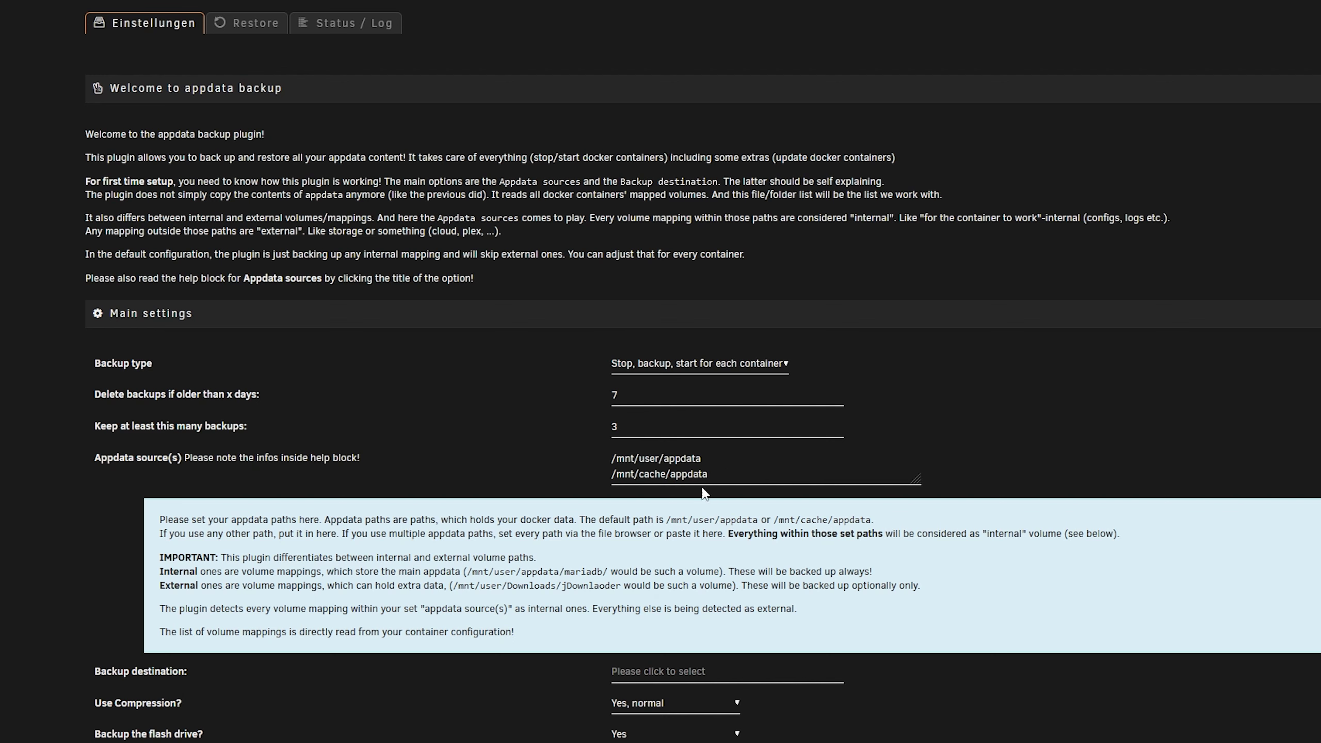
left_click(727, 456)
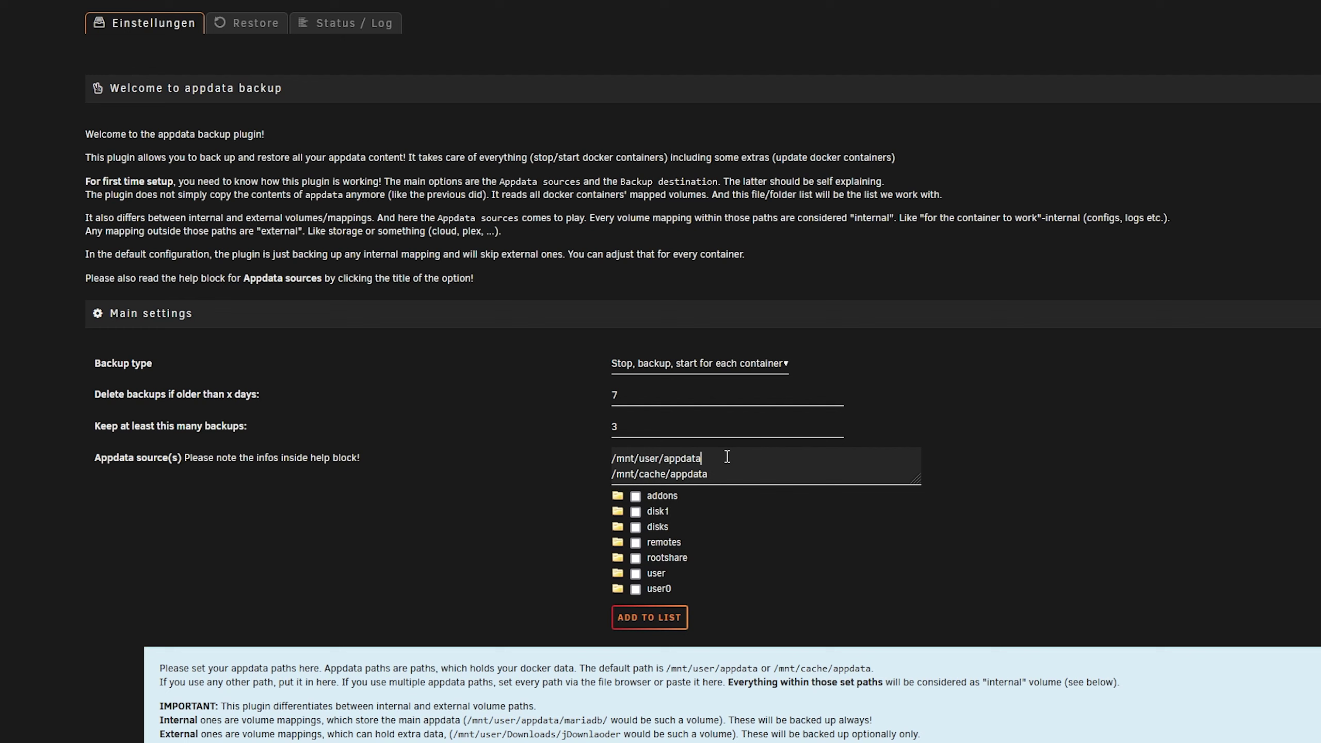
left_click(1126, 456)
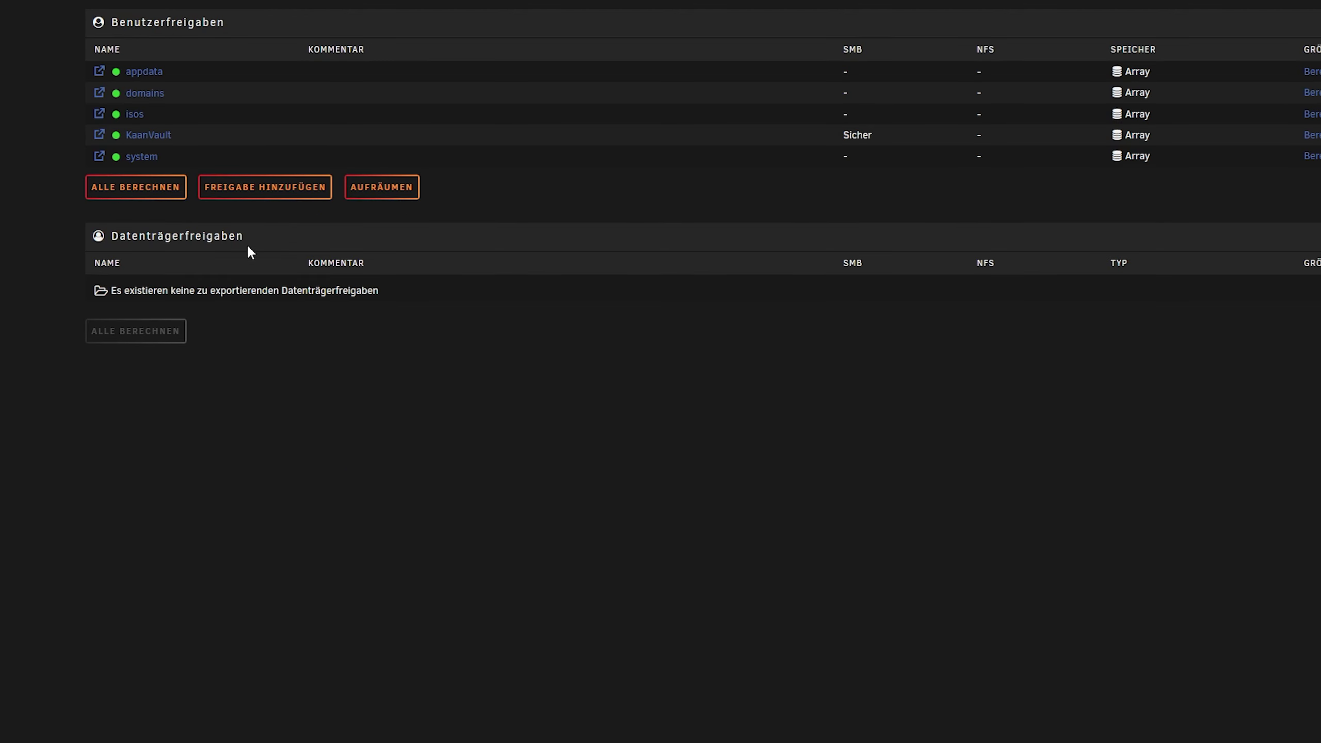
Step: Inspect where paperless stores its files, in paperless-ngx/data on the appdata share and in the paperless folder on KaanVault
left_click(100, 72)
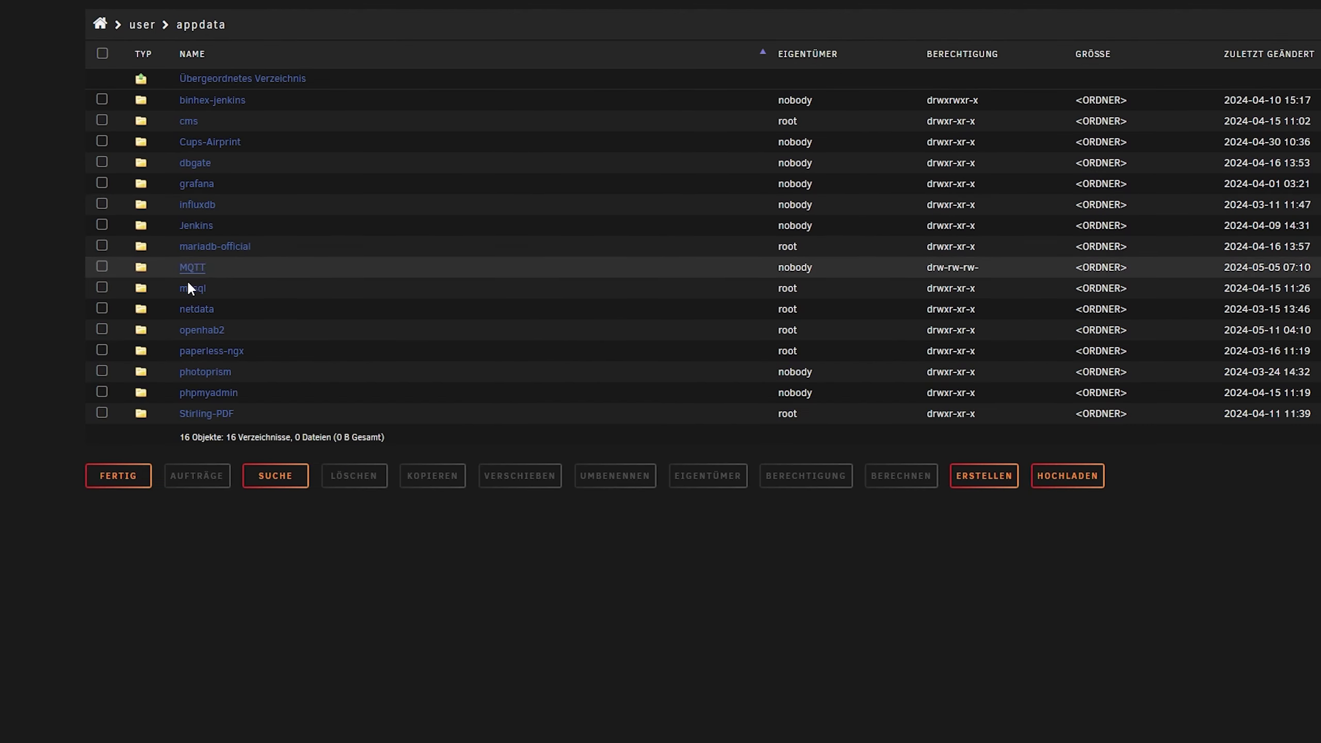
left_click(207, 355)
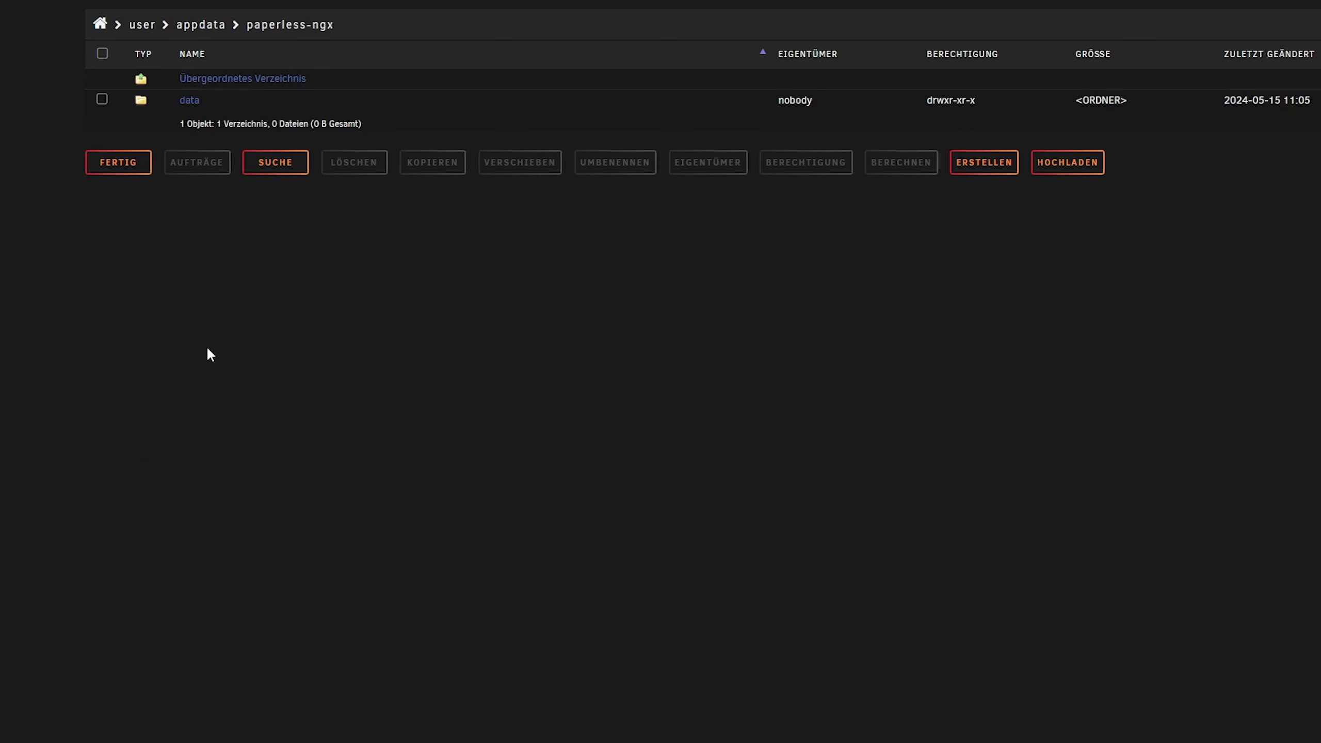
left_click(186, 102)
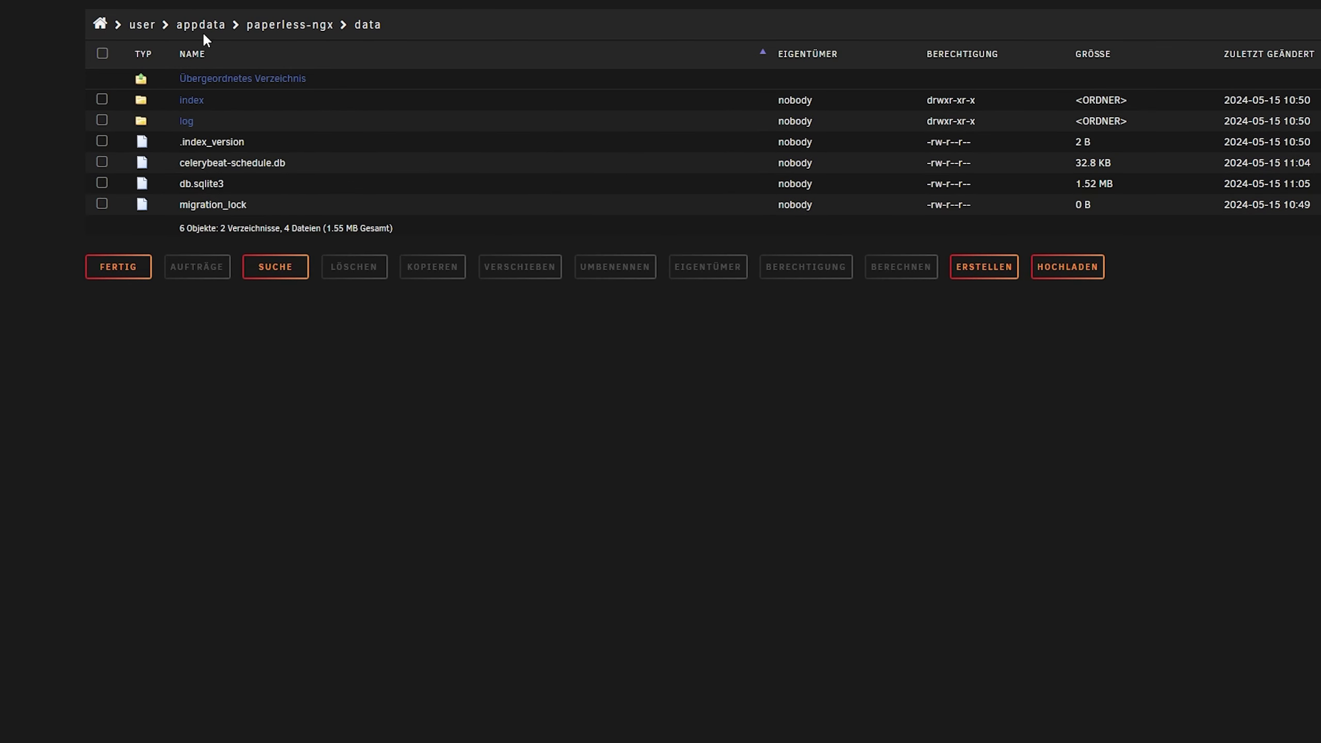
left_click(311, 26)
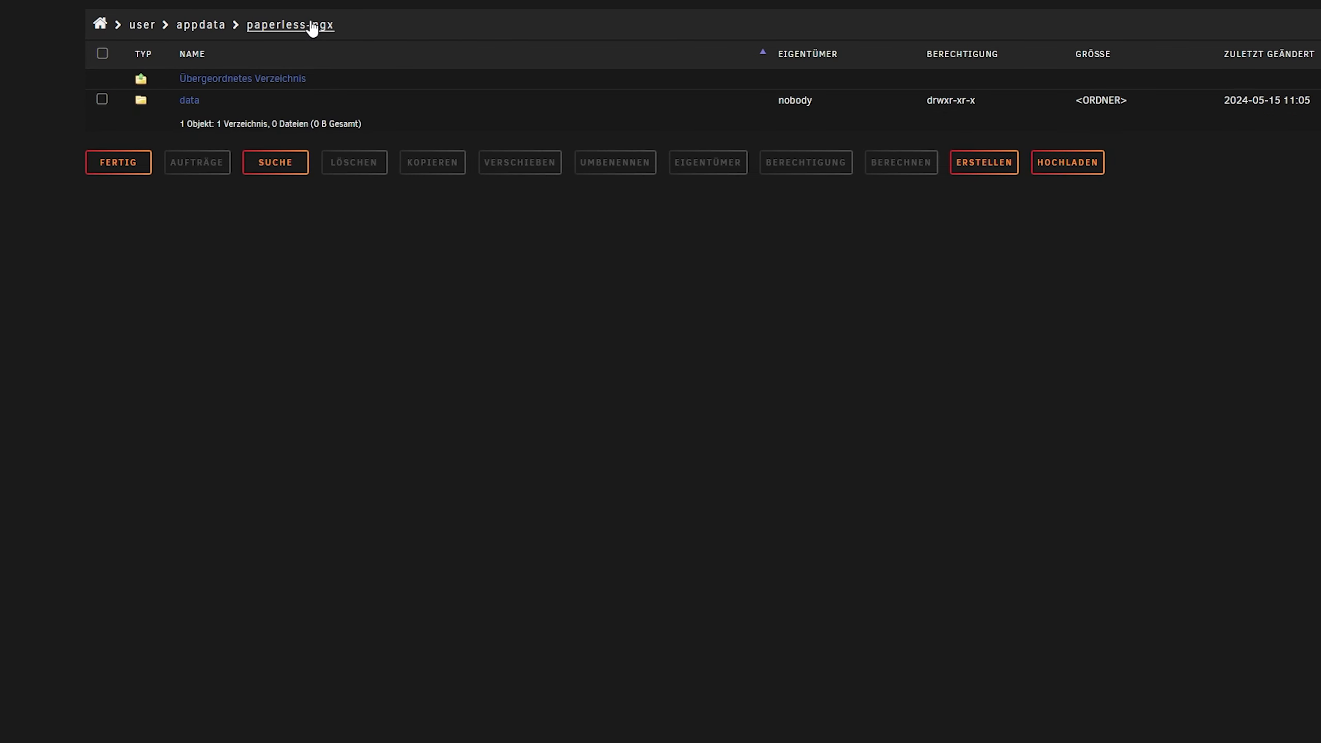
left_click(191, 26)
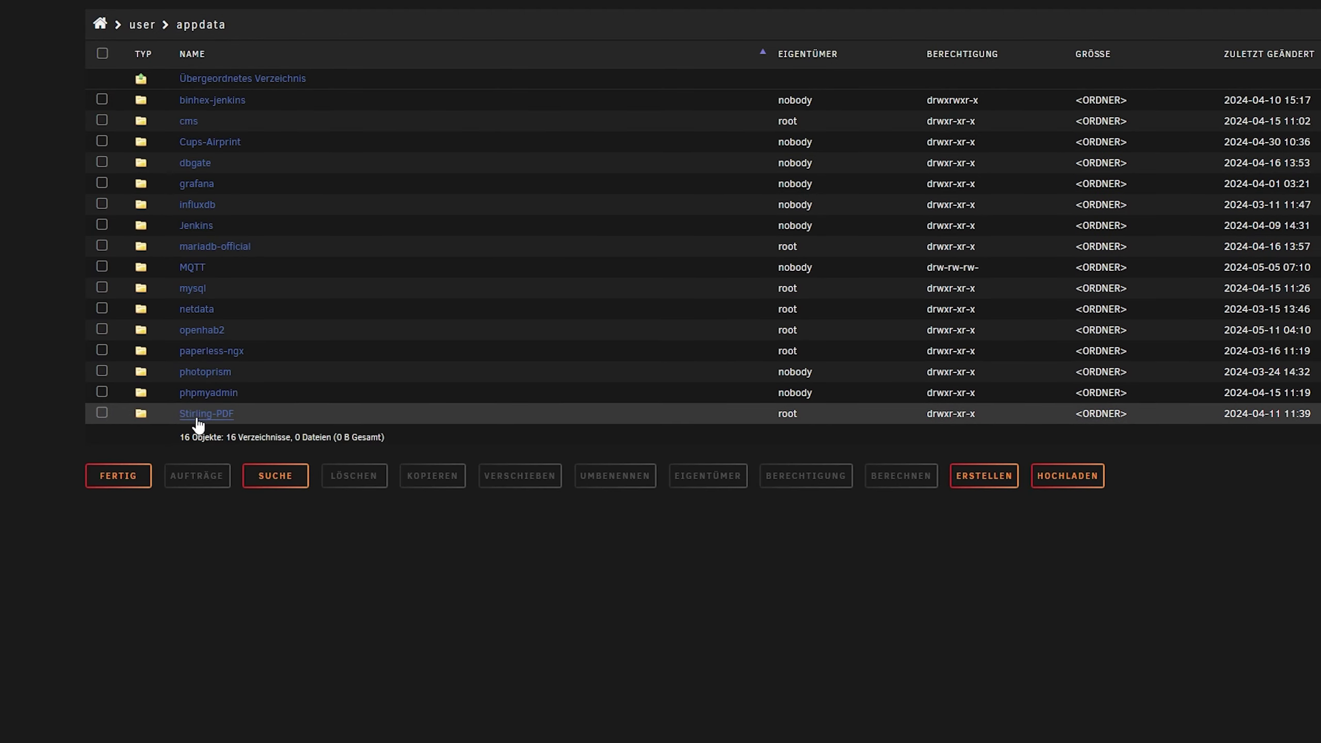
left_click(141, 24)
left_click(201, 163)
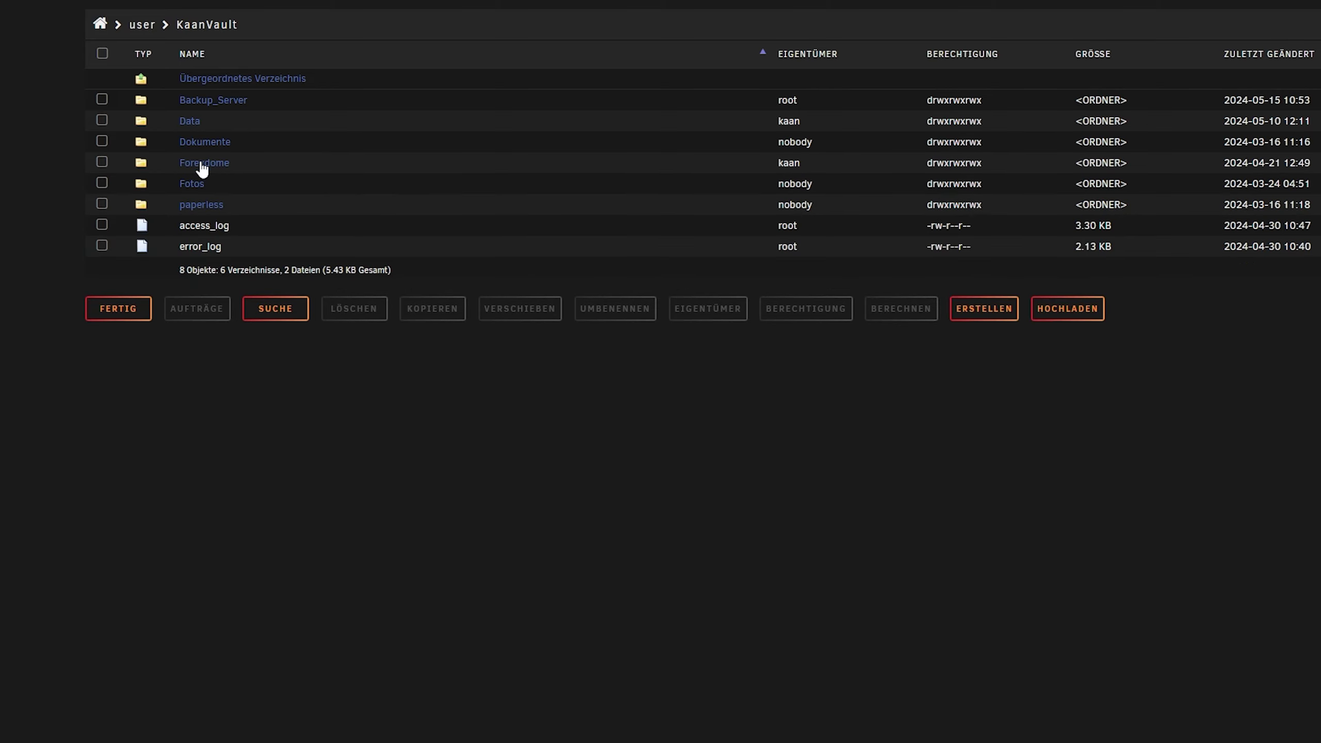
left_click(200, 205)
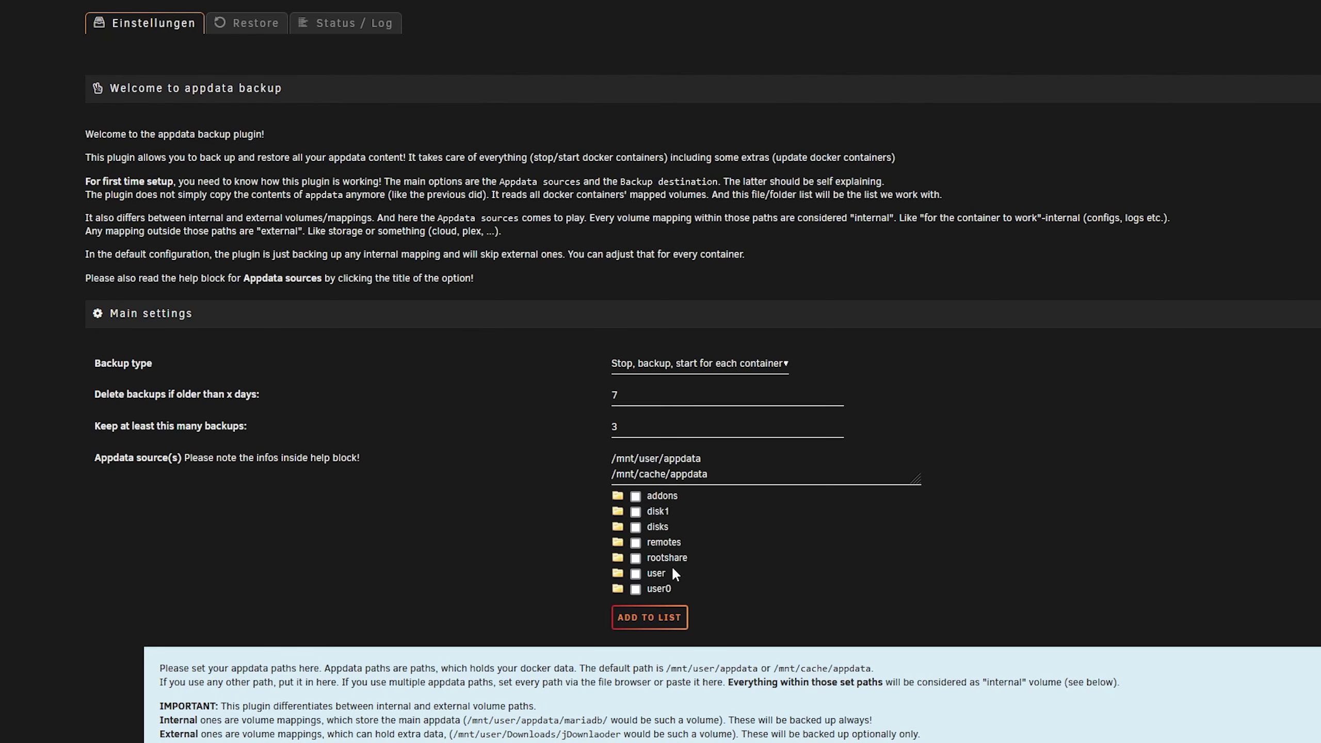
Step: Add disk1's KaanVault folder, its paperless subfolder, and paperless's consume, export and media folders to the appdata sources
left_click(664, 515)
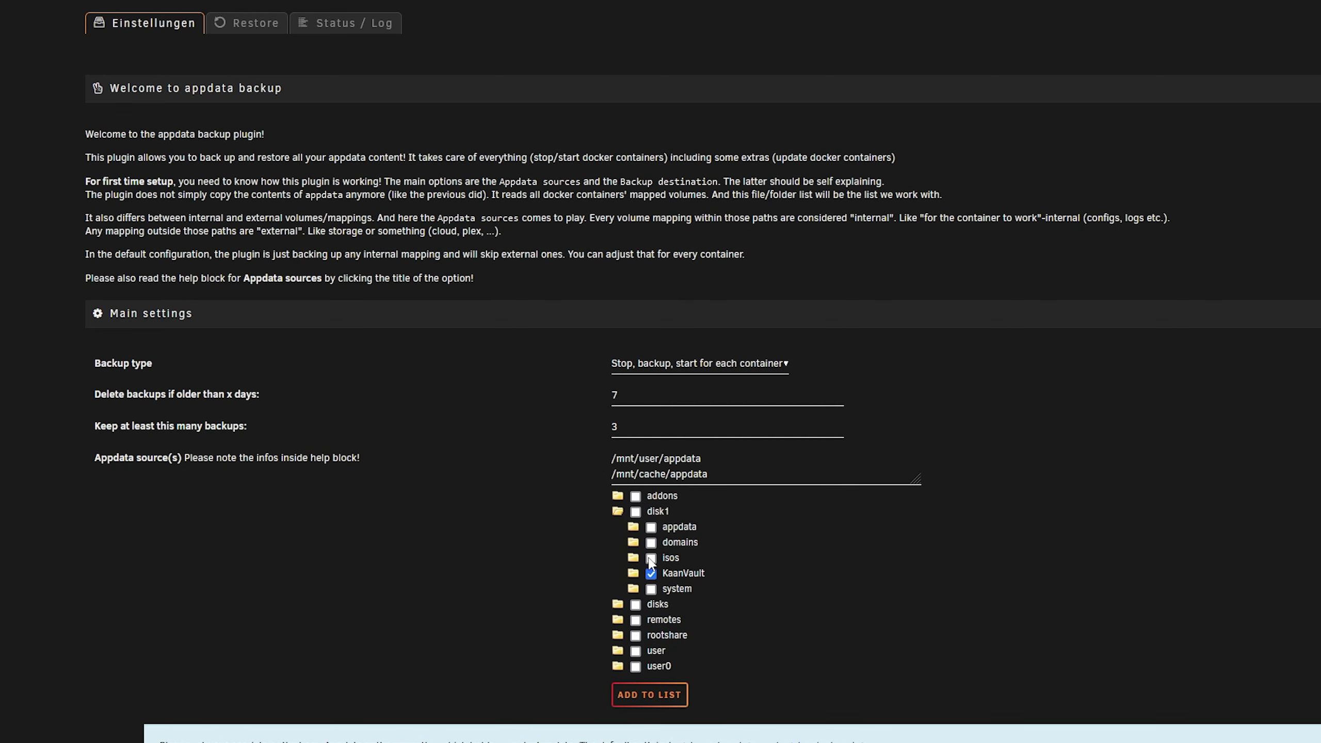
left_click(635, 511)
left_click(635, 511)
left_click(682, 573)
scroll(676, 598, "down", 1)
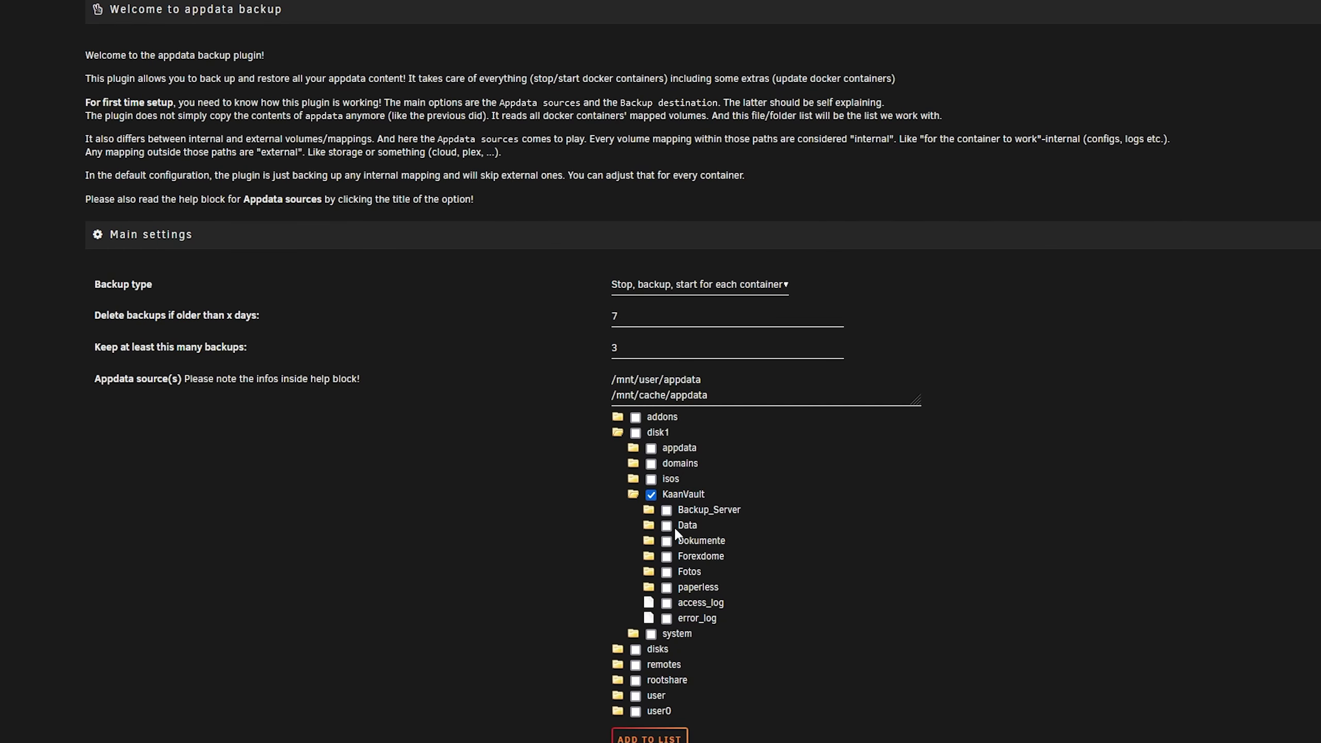
left_click(694, 588)
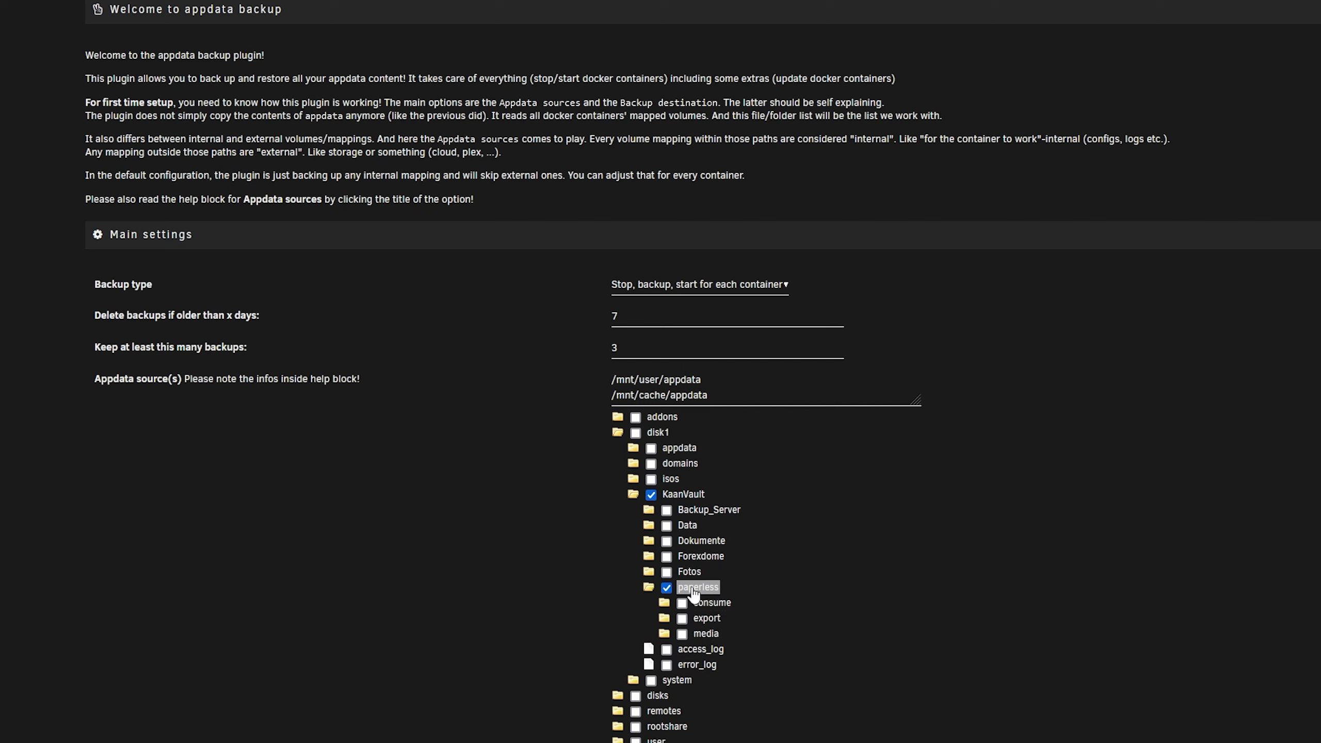
left_click(682, 604)
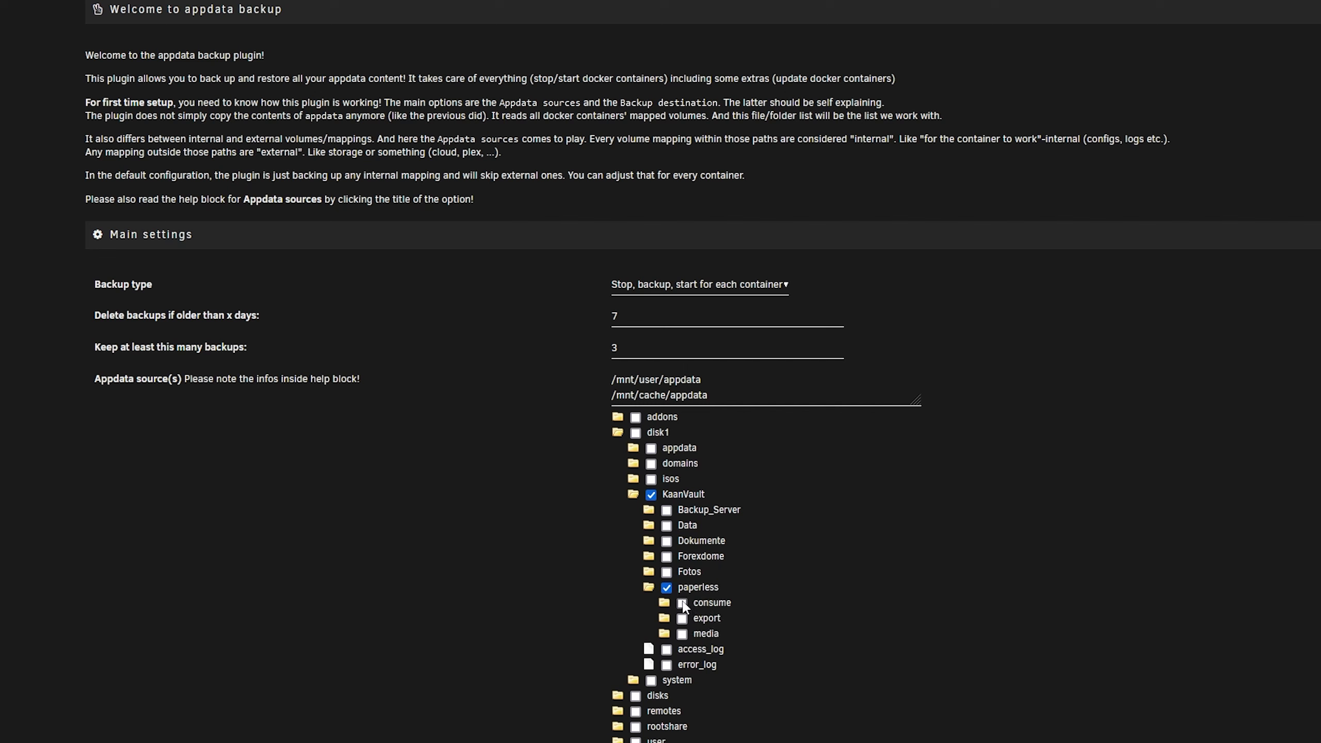
left_click(682, 620)
left_click(682, 634)
left_click(722, 432)
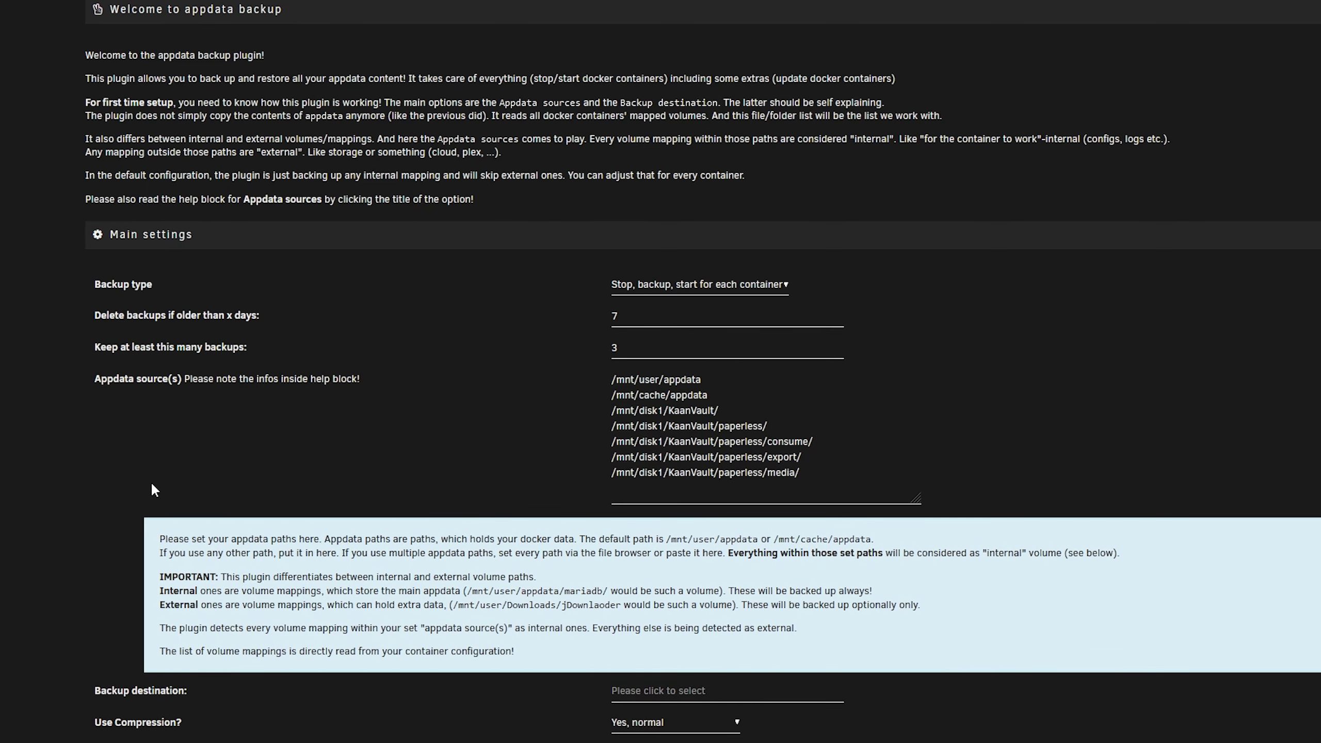
Step: Set the backup destination to /mnt/disk1/KaanVault/Backup_Server/
scroll(154, 489, "down", 3)
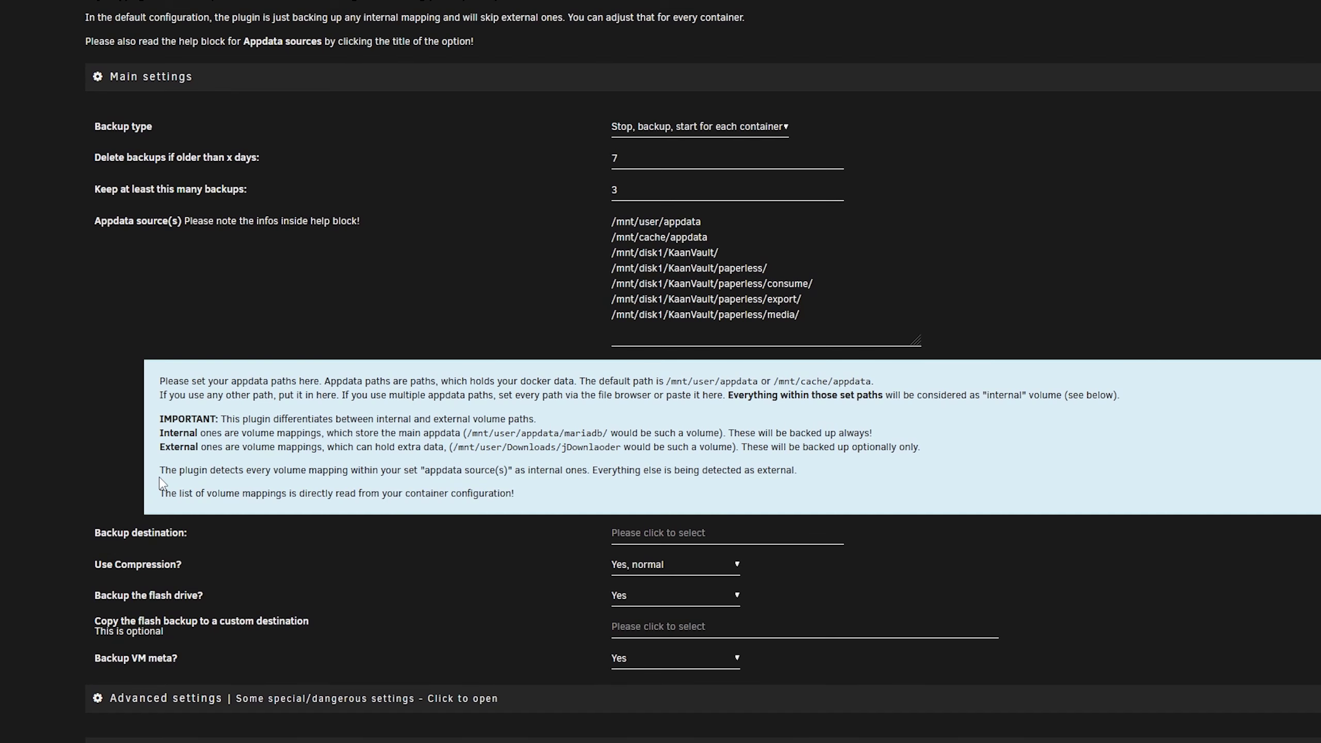
scroll(180, 537, "down", 2)
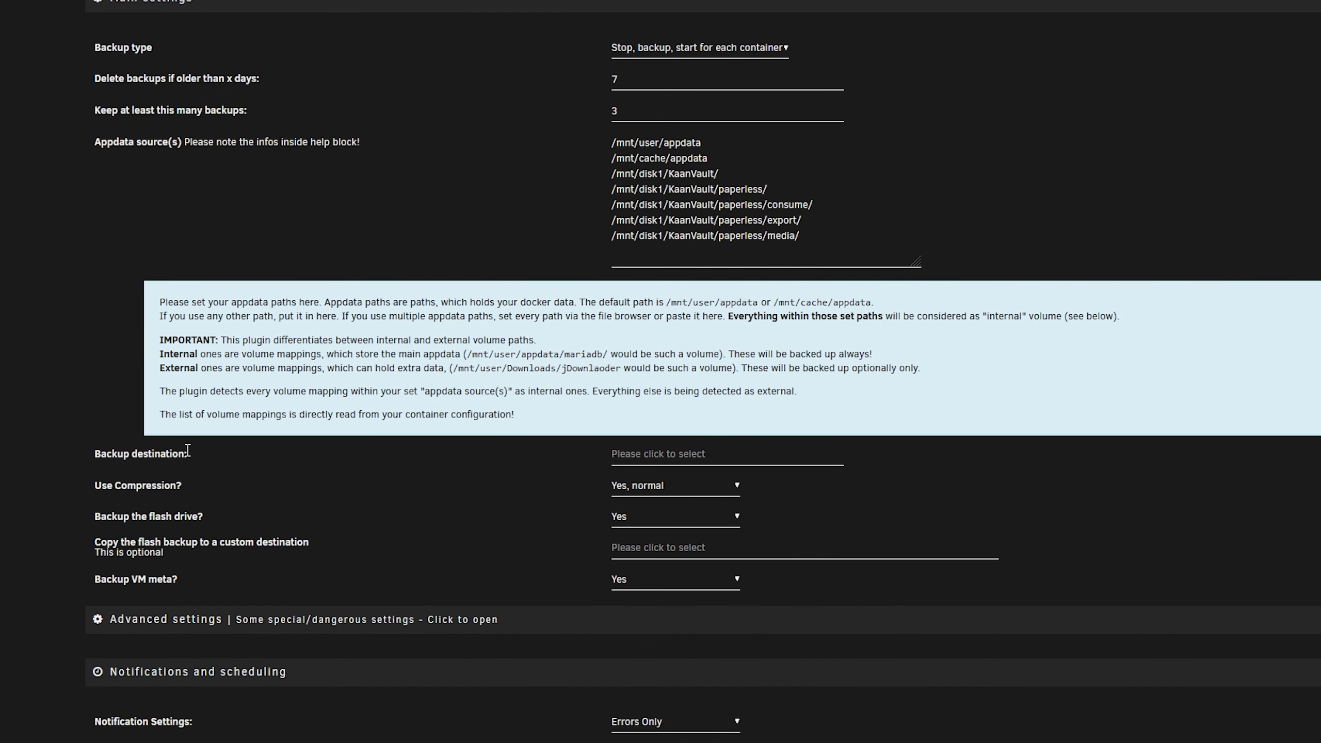
left_click(793, 457)
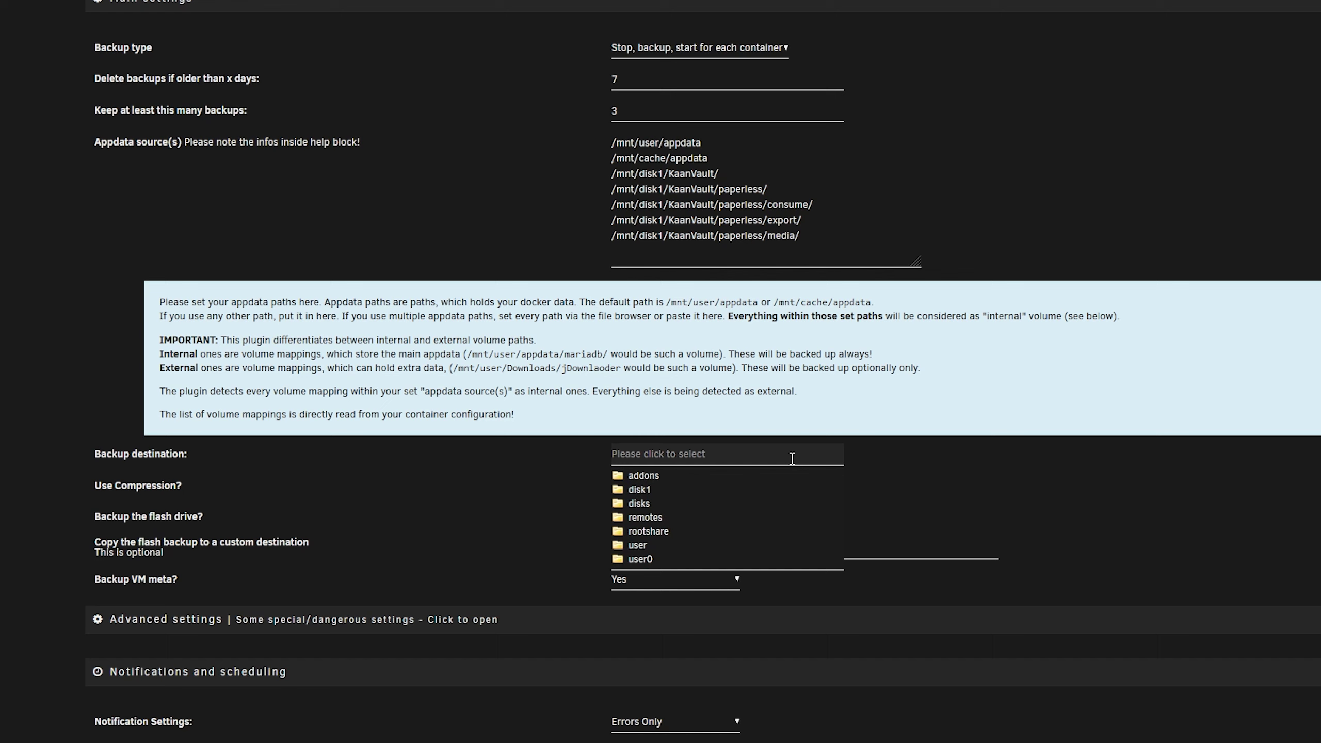
left_click(648, 497)
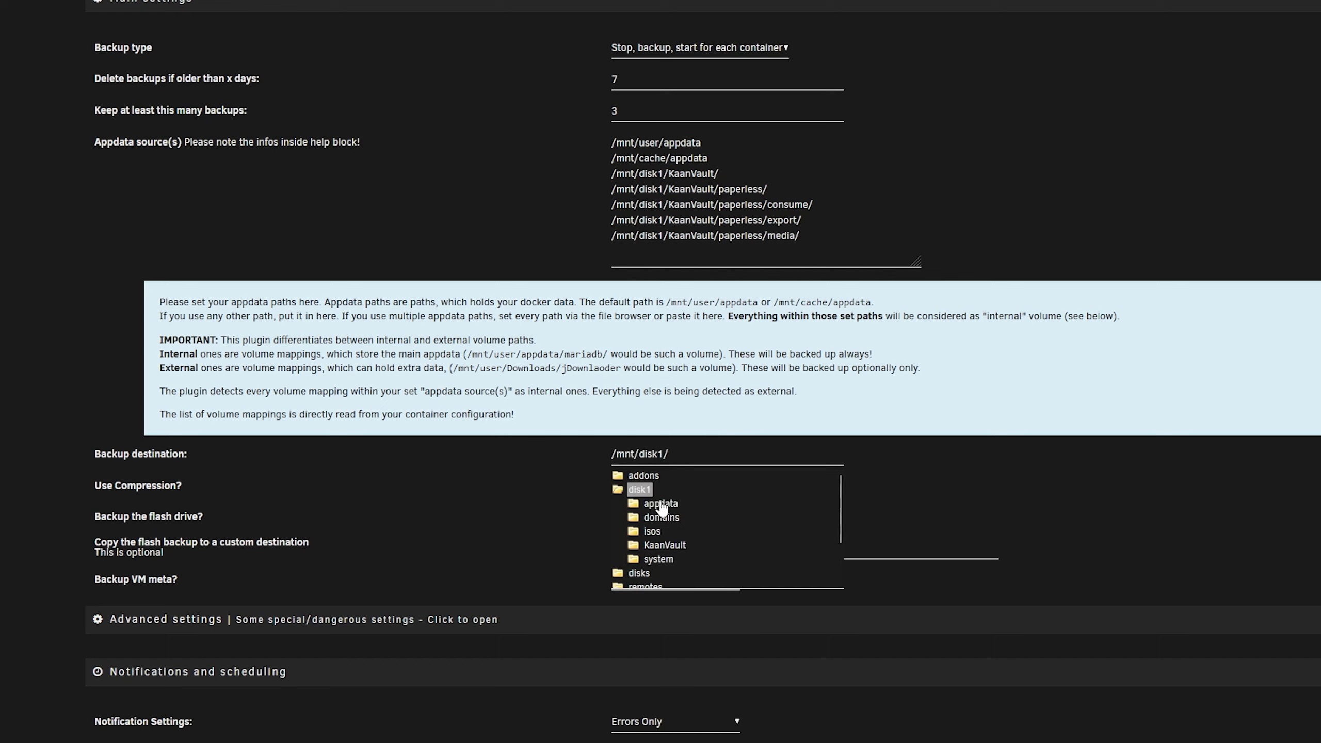
left_click(662, 550)
scroll(697, 533, "down", 2)
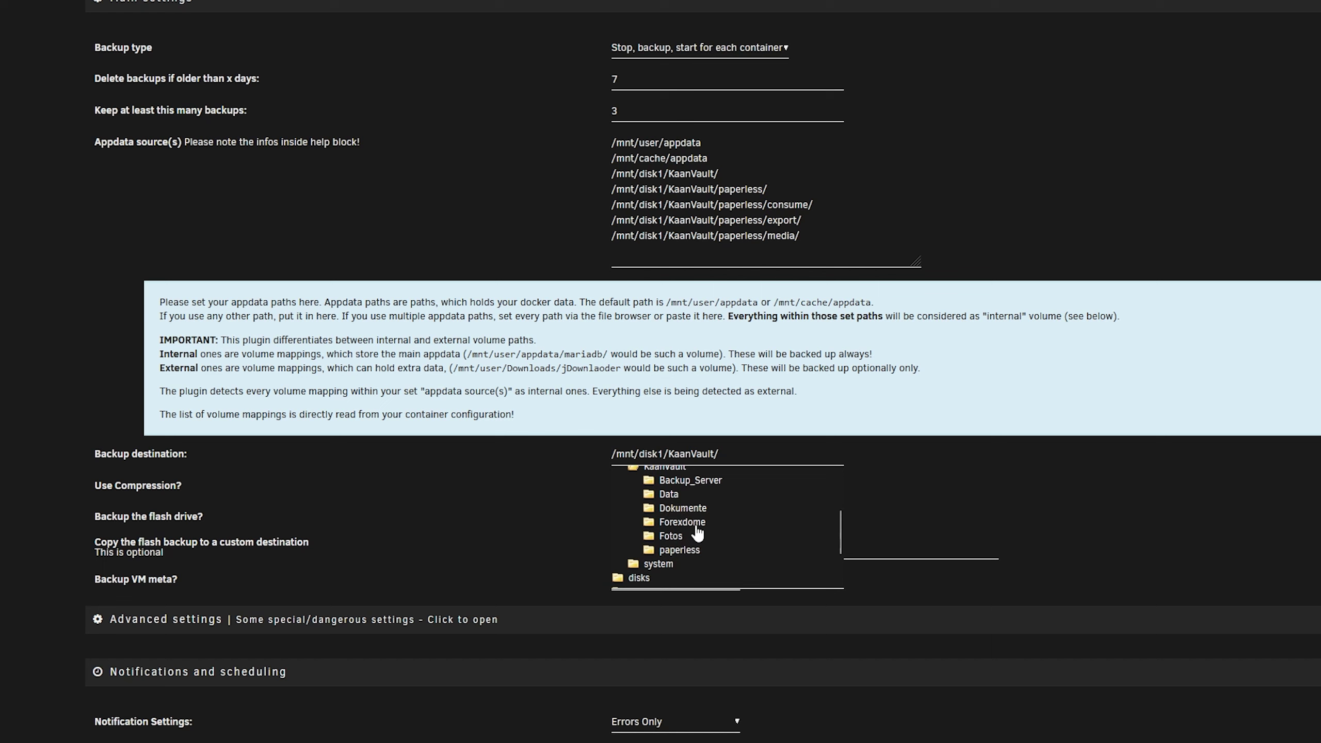
left_click(703, 481)
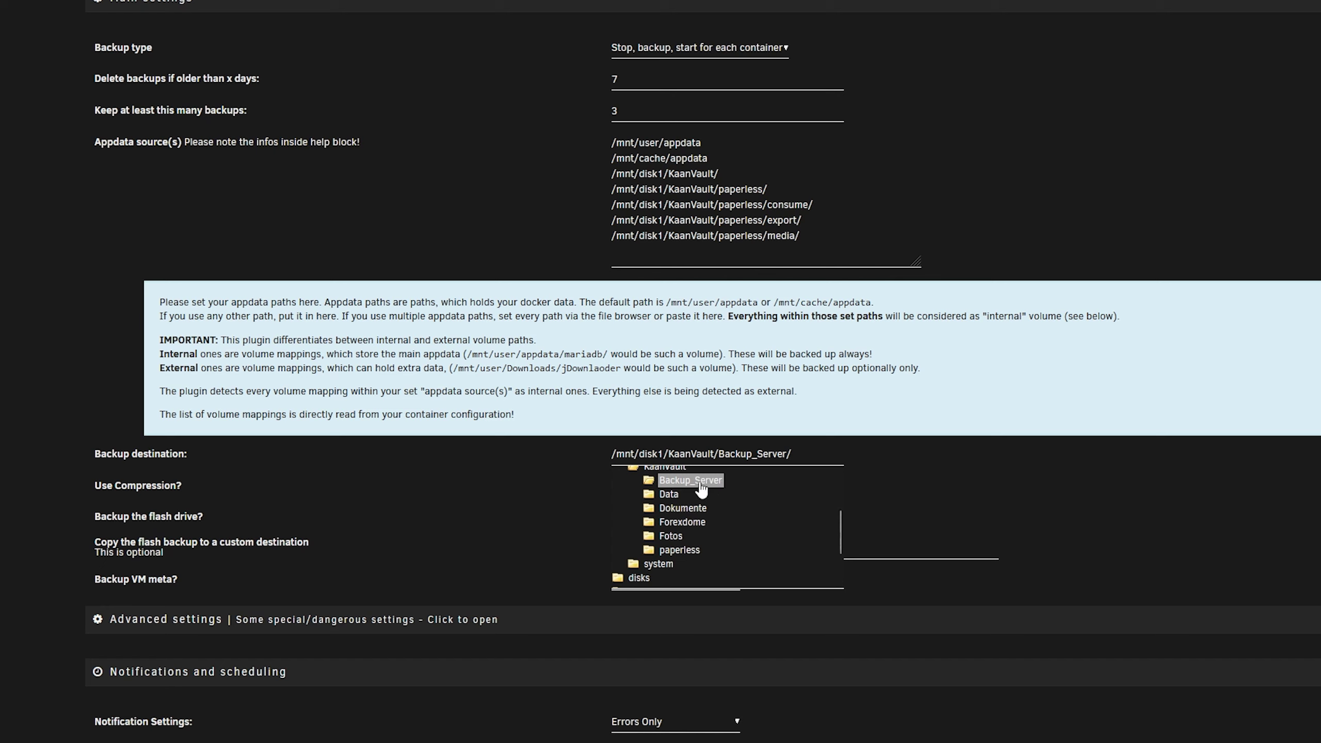
left_click(42, 443)
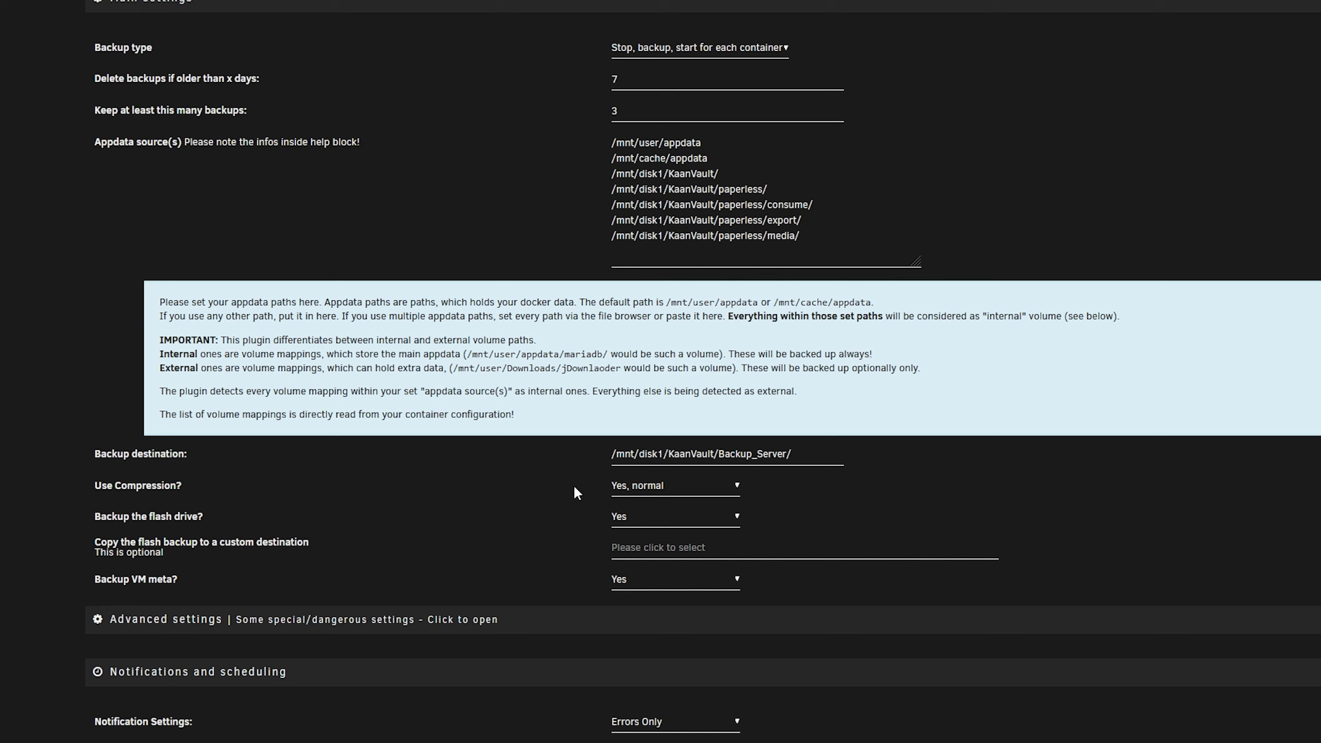
Step: Keep compression at "Yes, normal" and set the flash drive backup to No
left_click(702, 486)
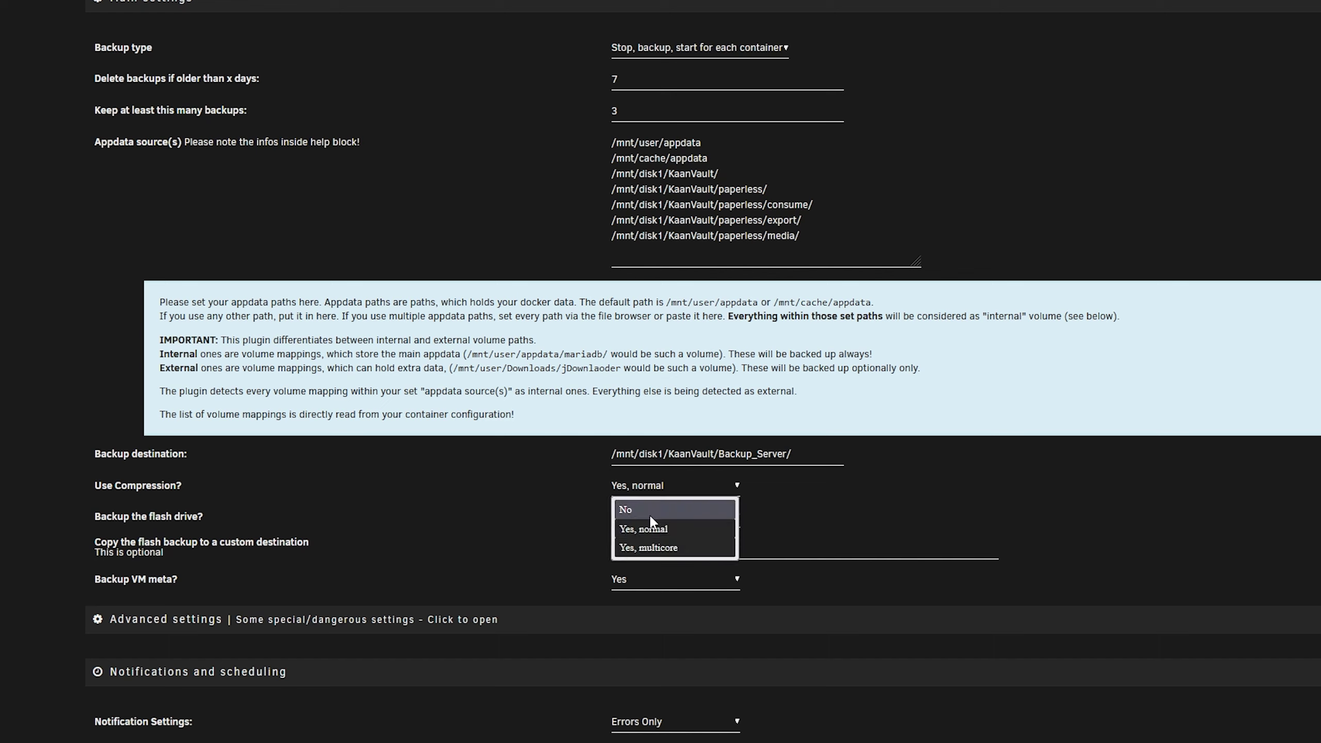
left_click(665, 530)
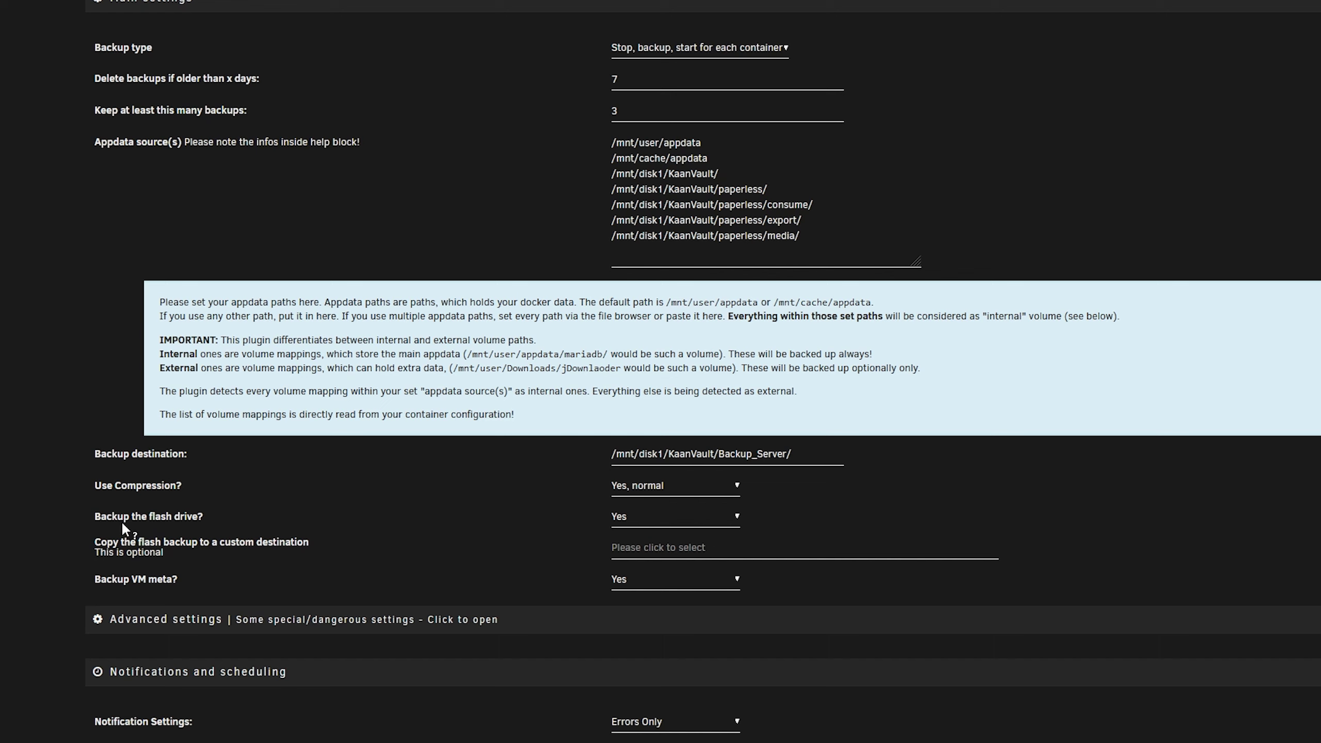
left_click(651, 515)
left_click(631, 567)
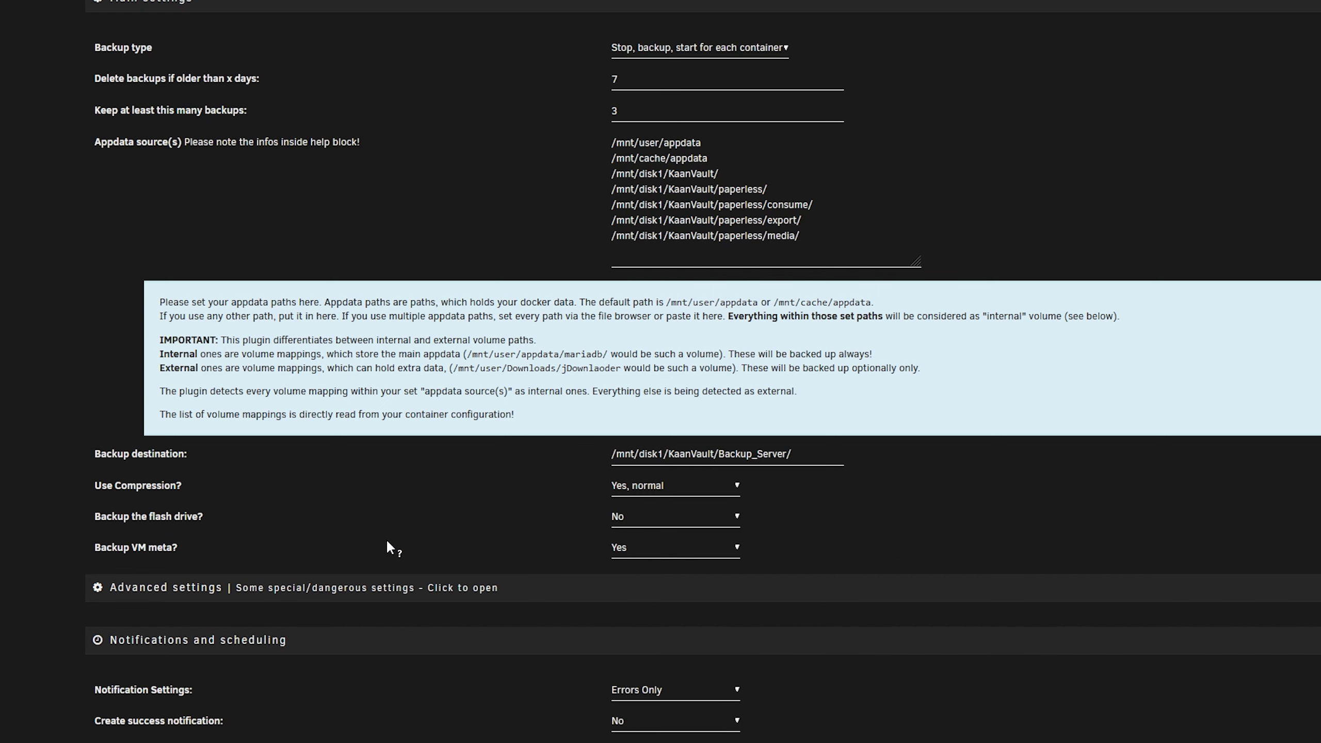
Step: Check the help for the Backup VM meta option and expand the advanced settings to review the global container defaults
left_click(148, 547)
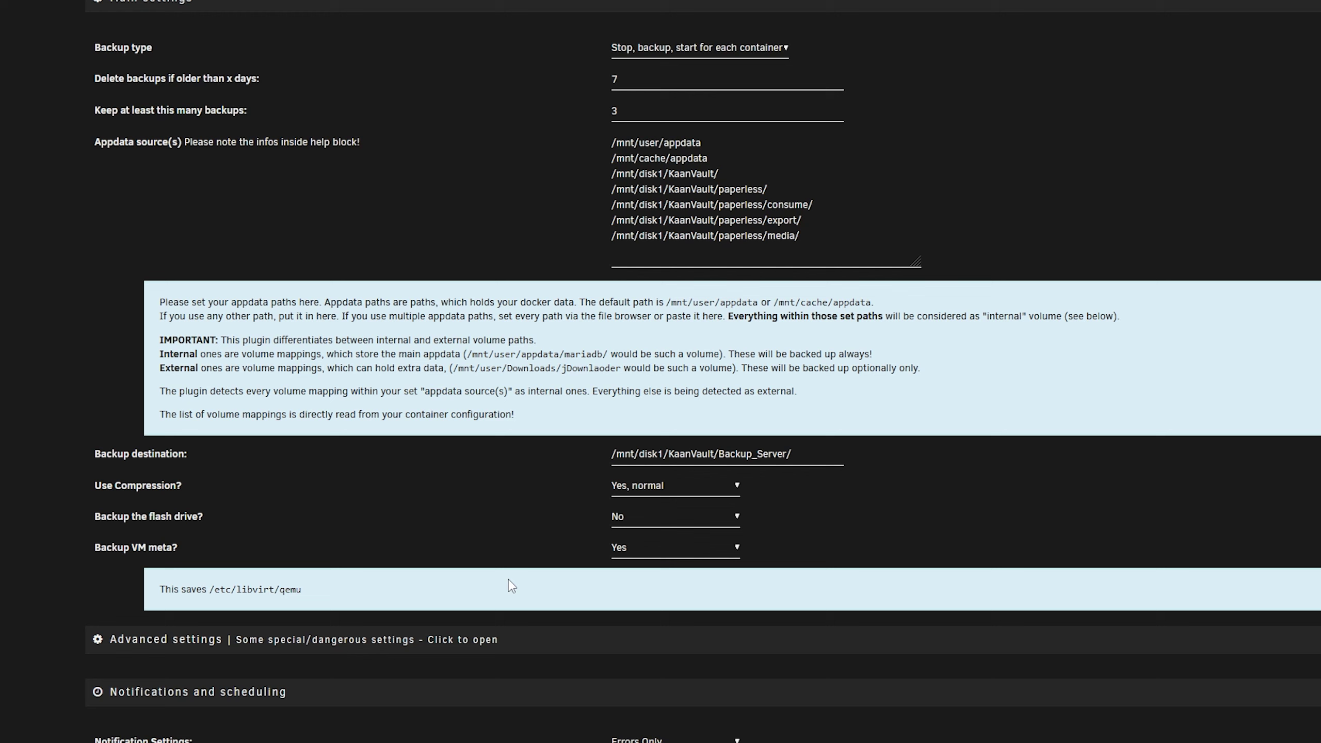
left_click(123, 560)
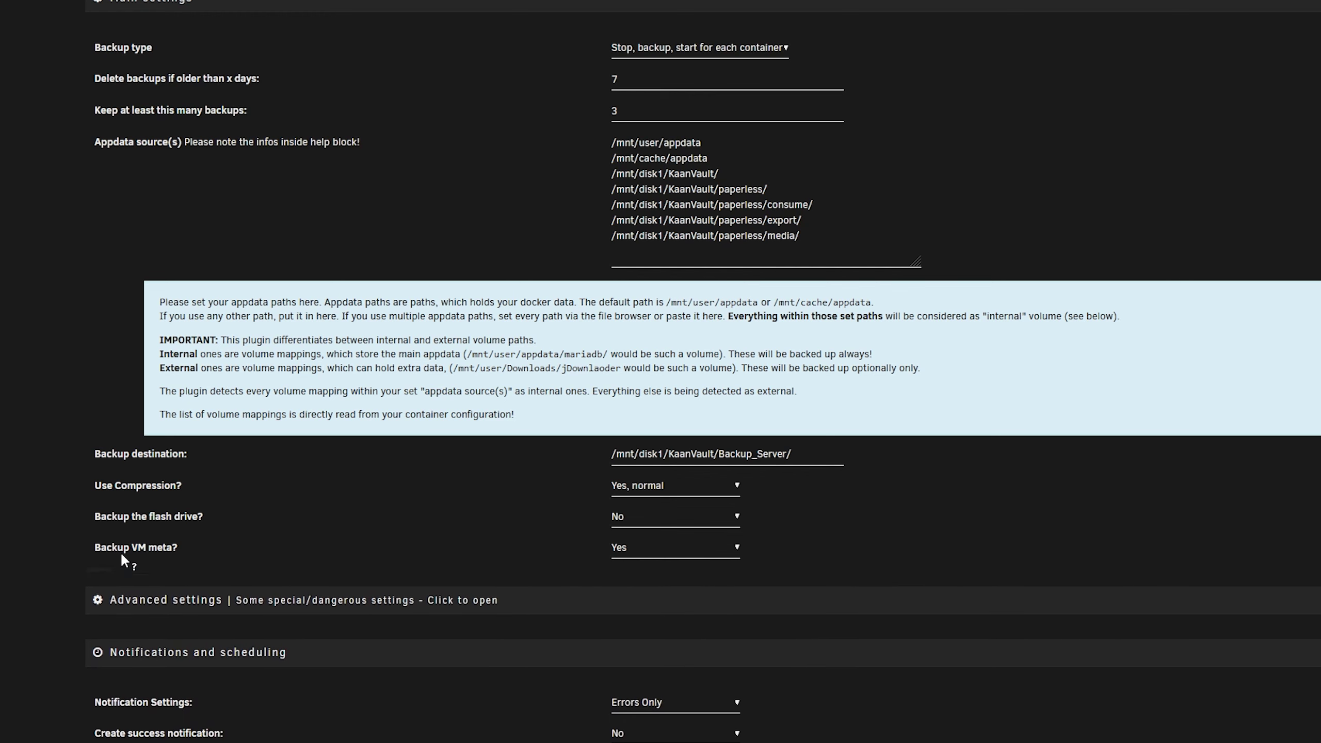
scroll(159, 393, "down", 4)
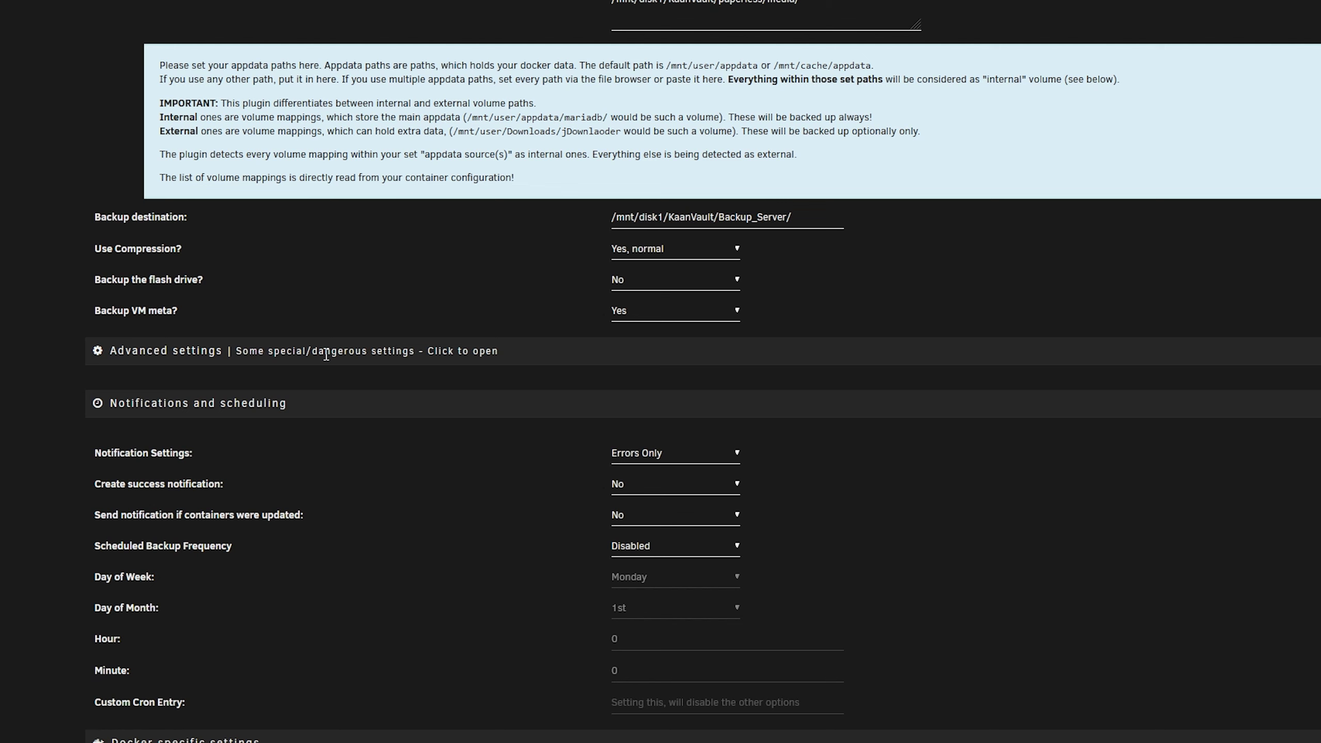
left_click(487, 354)
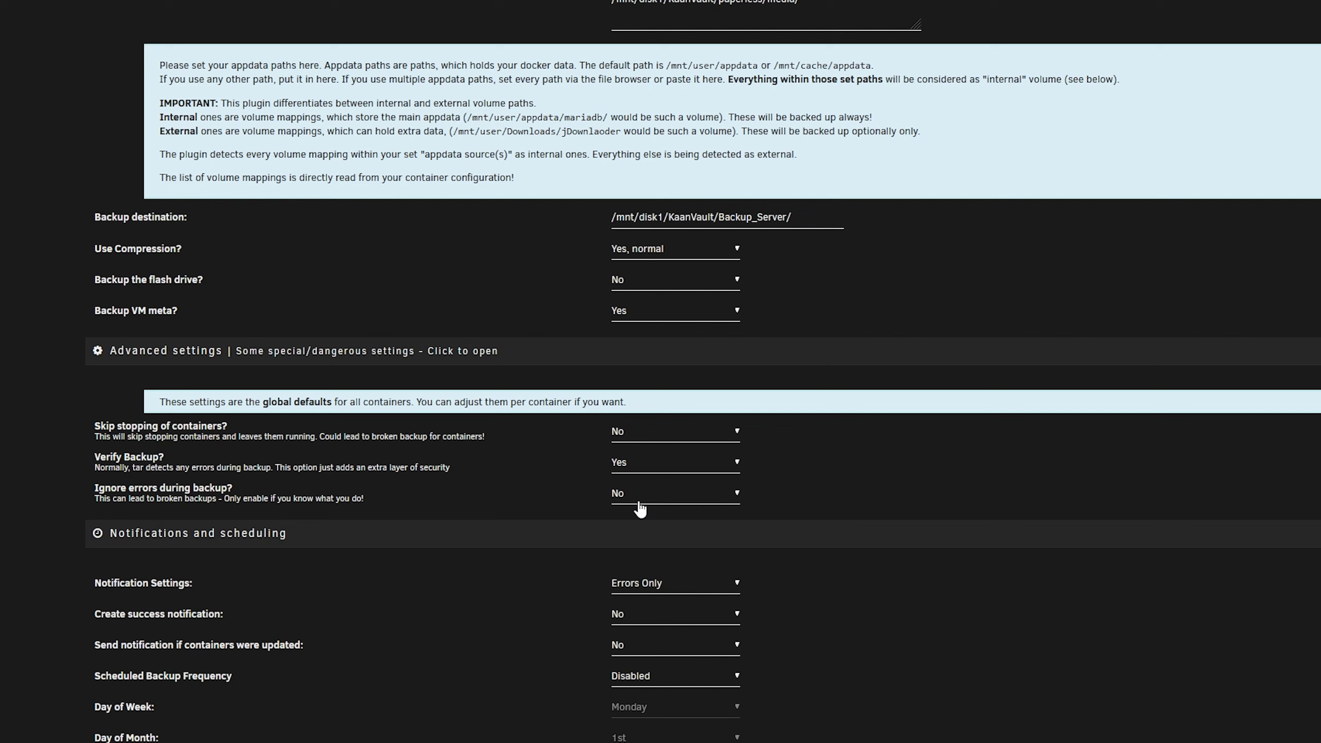
Step: Keep the notification setting at Errors Only and set Create success notification to Yes
scroll(541, 502, "down", 5)
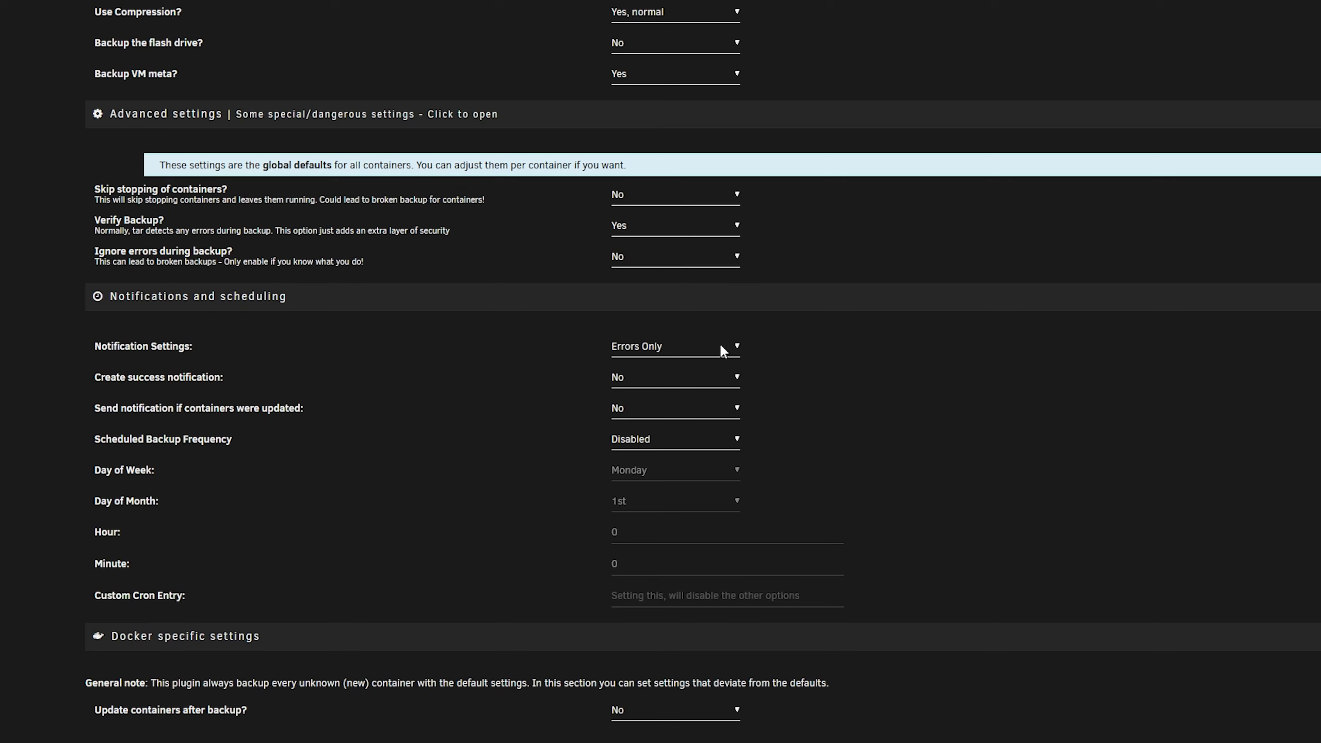
left_click(670, 345)
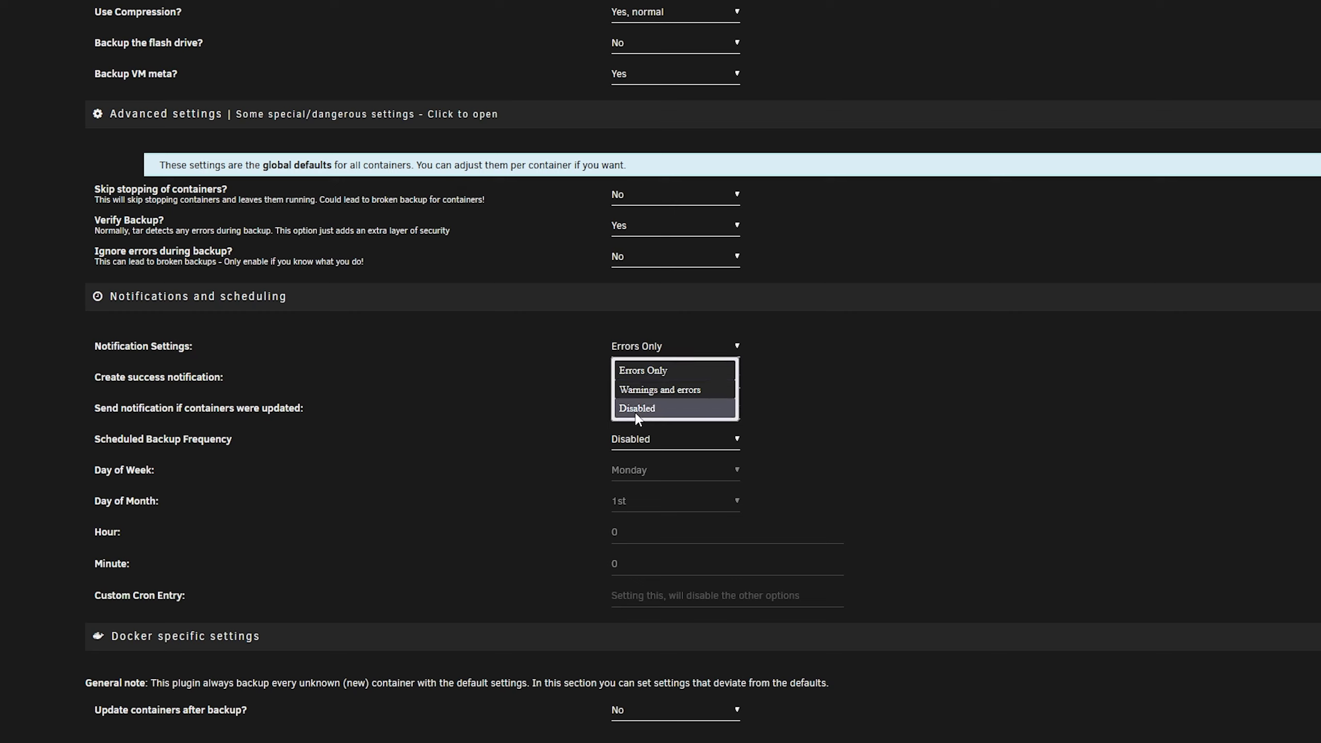
left_click(661, 371)
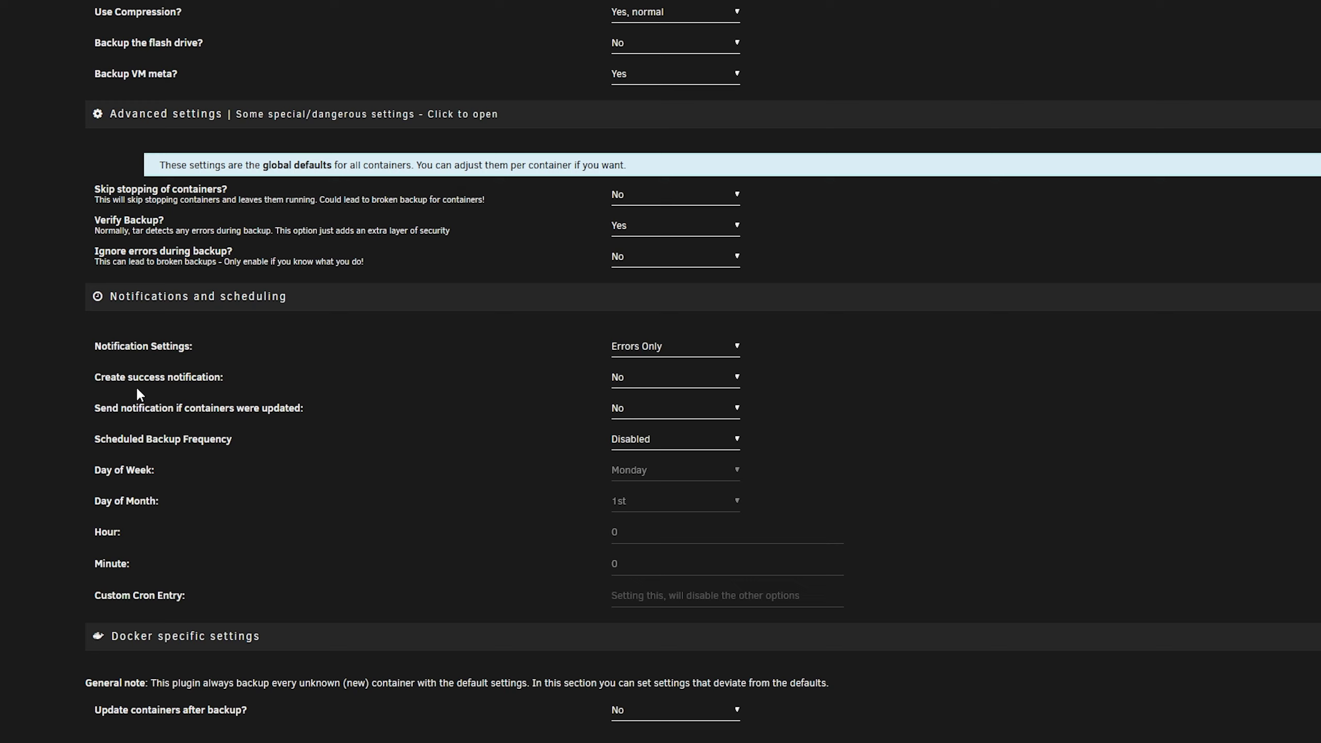
left_click(695, 381)
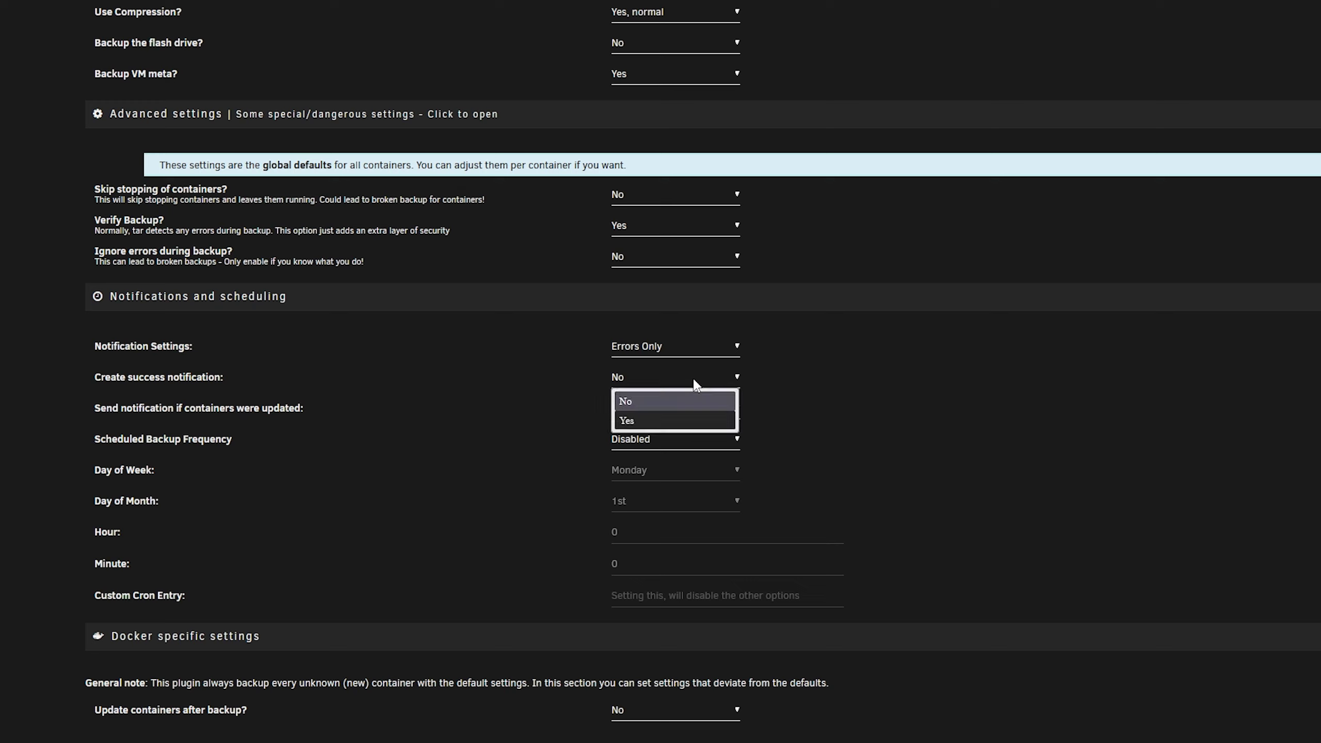
left_click(631, 419)
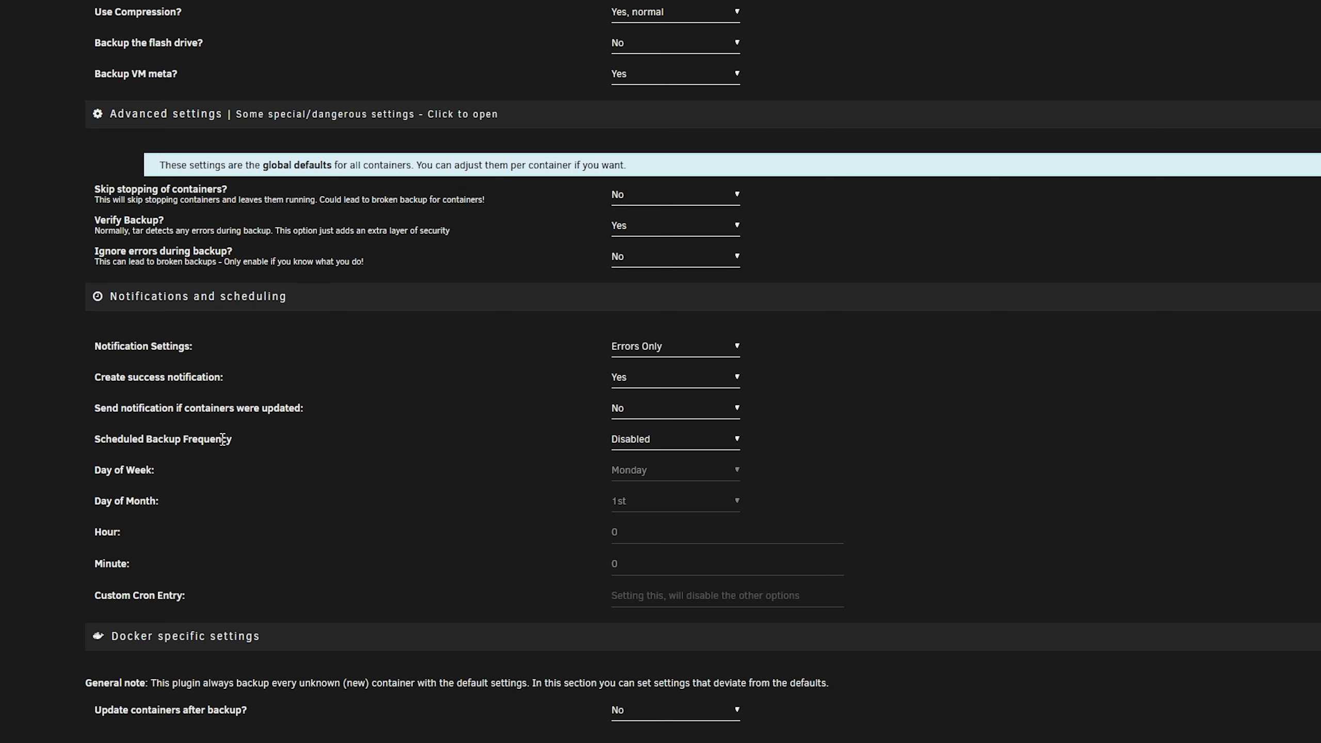
Step: Try the Custom and Daily options for the scheduled backup frequency
left_click(695, 440)
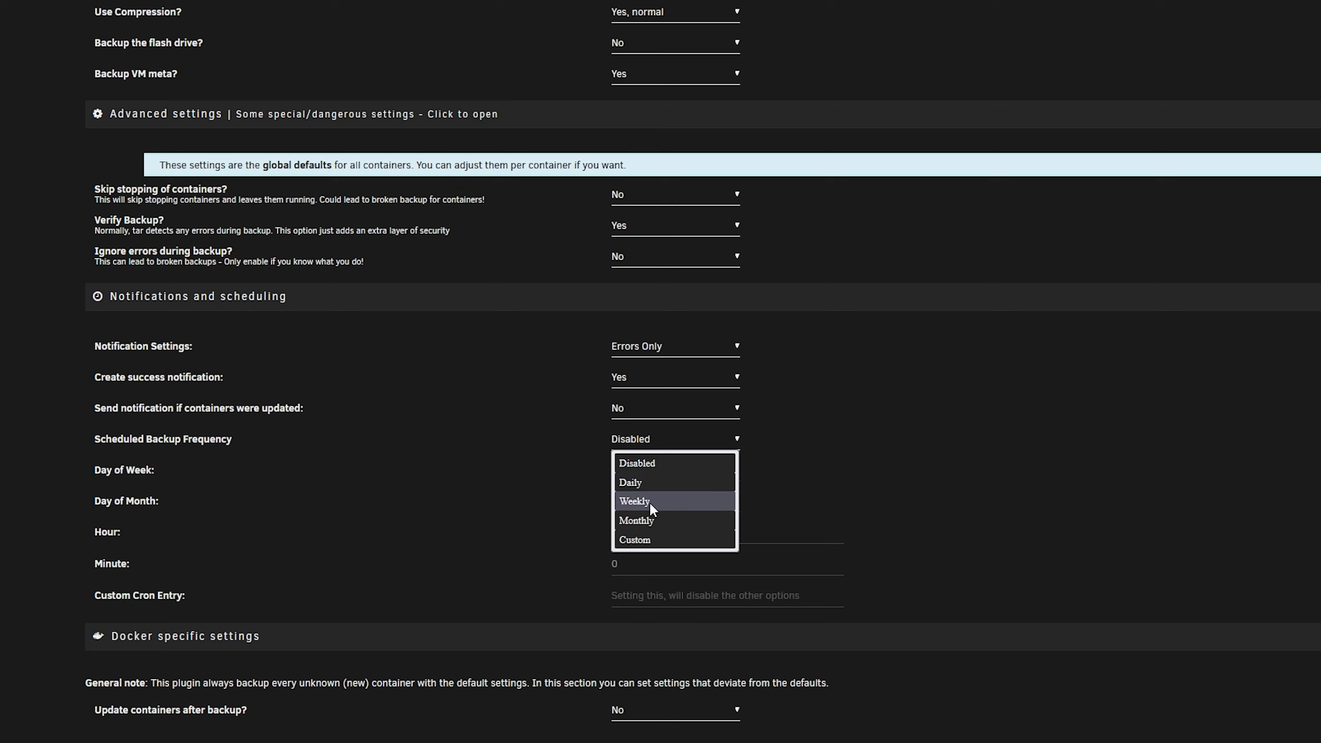
left_click(631, 540)
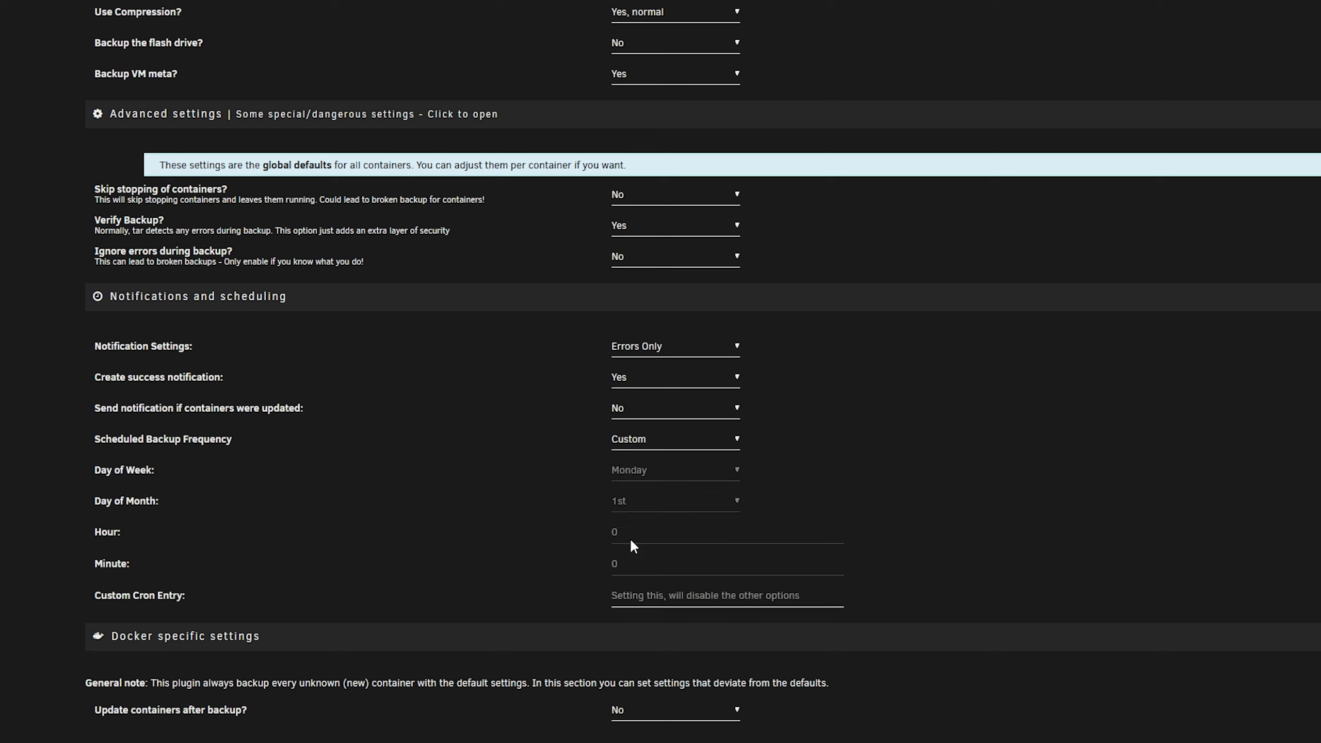
left_click(669, 443)
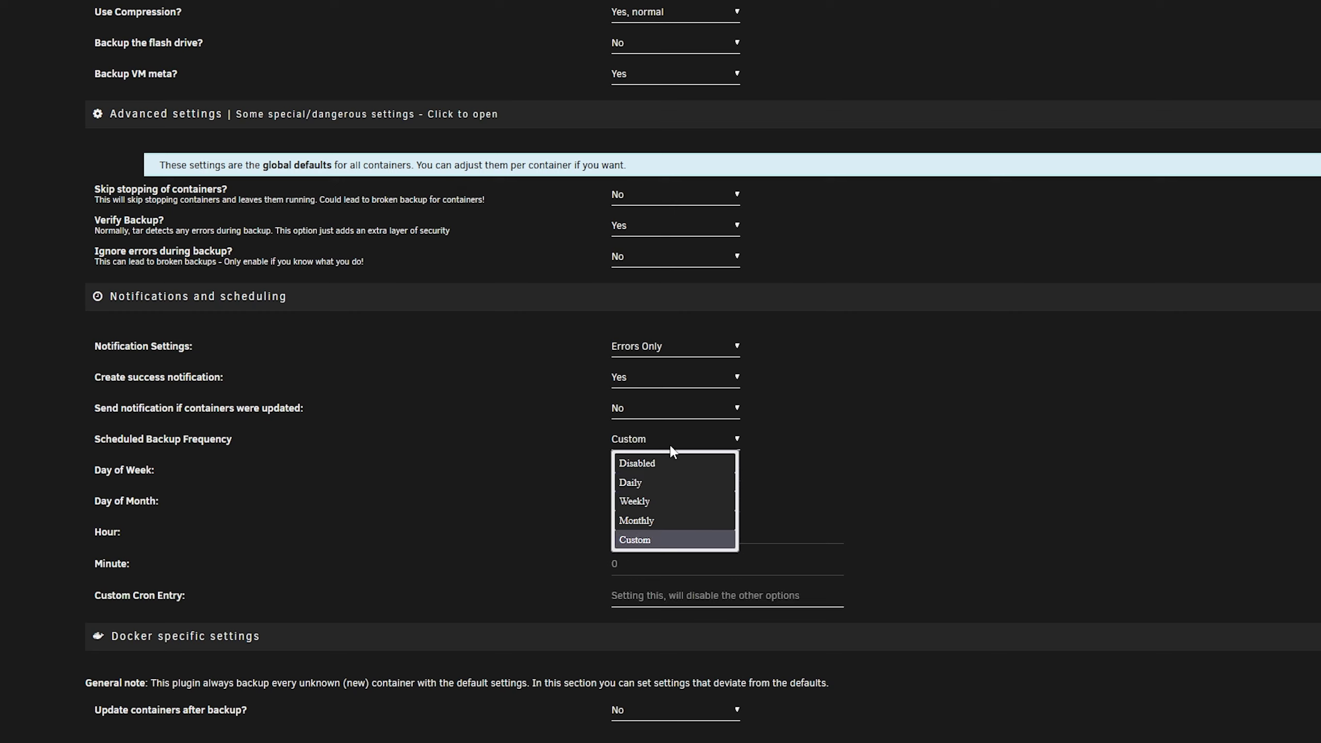
left_click(629, 540)
left_click(729, 436)
left_click(648, 482)
Step: Try the Weekly backup frequency and look through its day-of-week choices
left_click(675, 436)
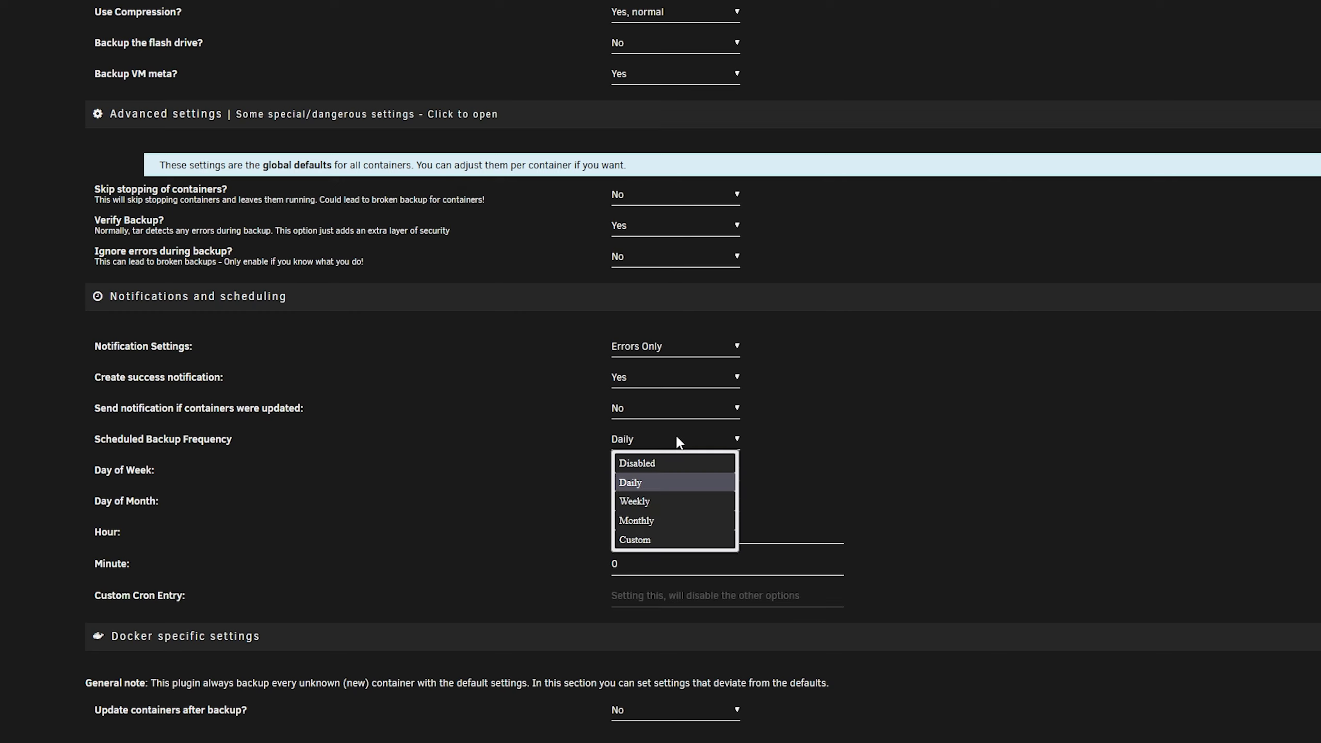
left_click(663, 496)
left_click(676, 474)
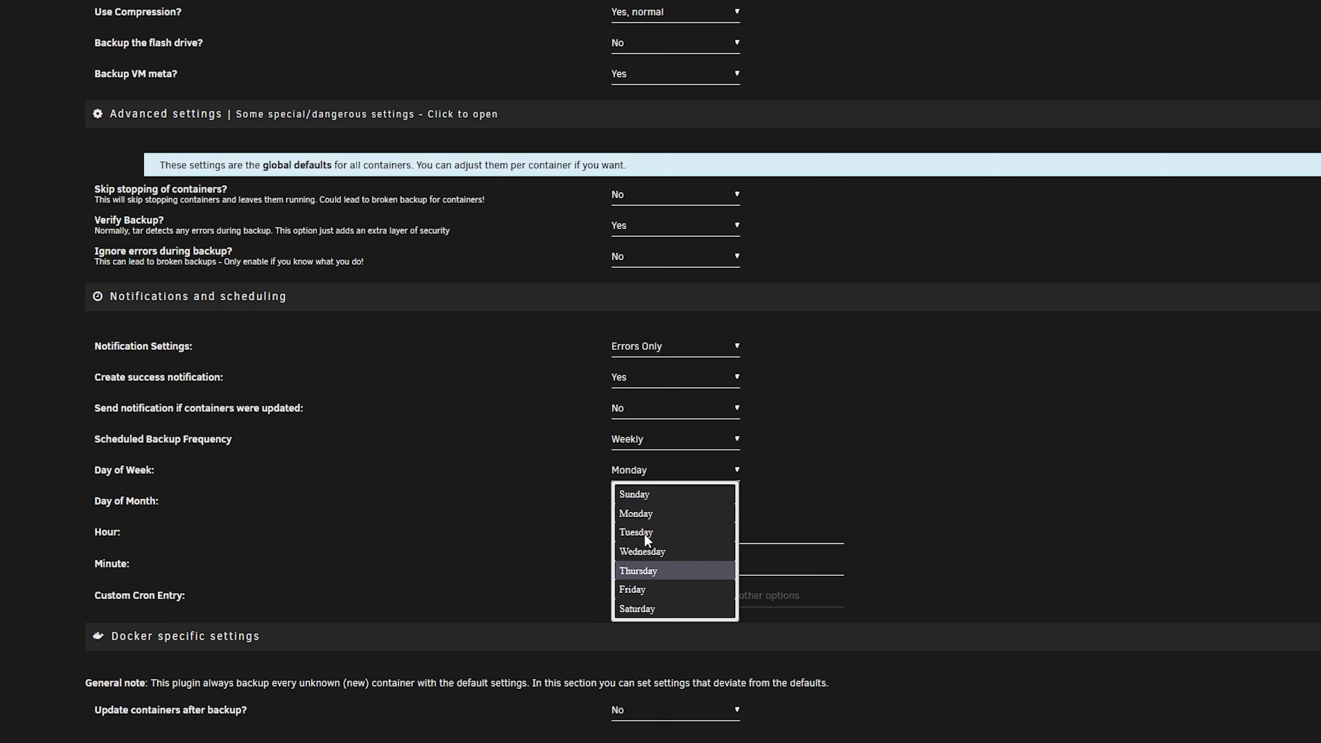
left_click(857, 453)
Step: Try the Monthly backup frequency, look through its day-of-month choices, and return the frequency to Disabled
left_click(668, 442)
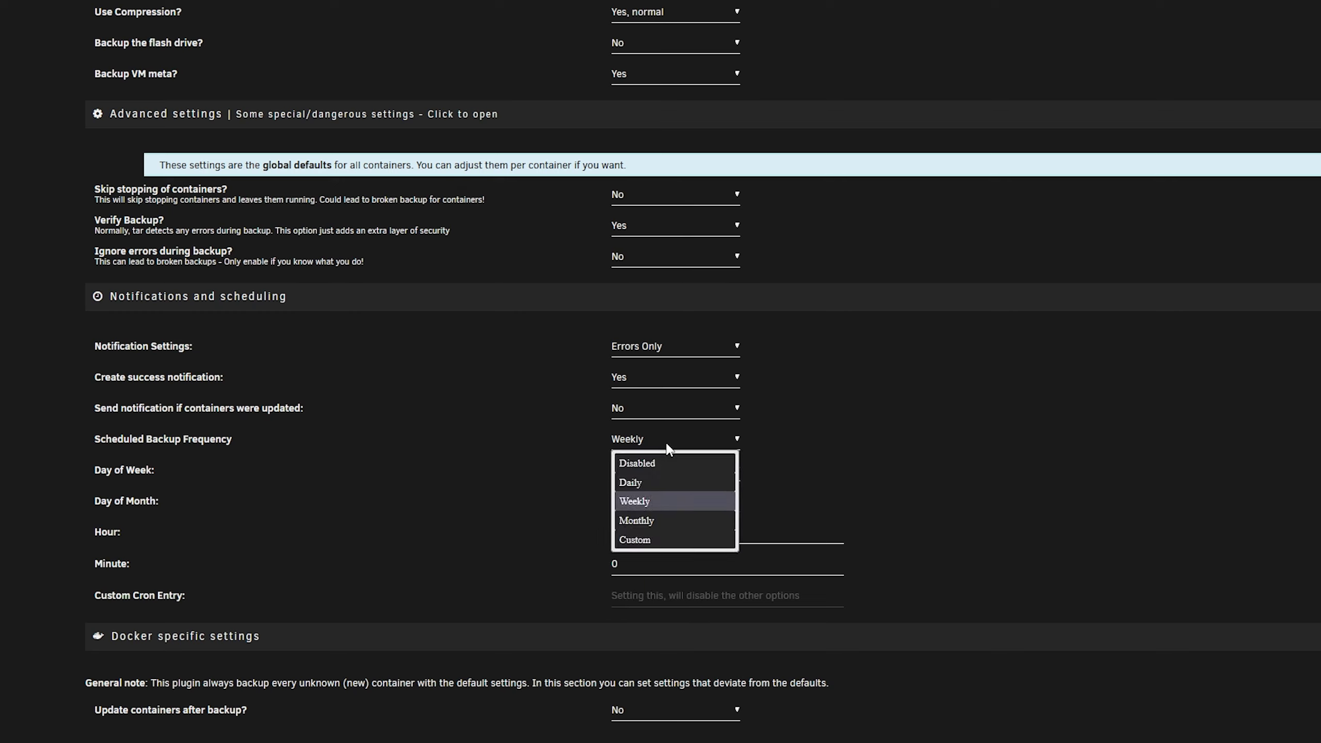
left_click(654, 520)
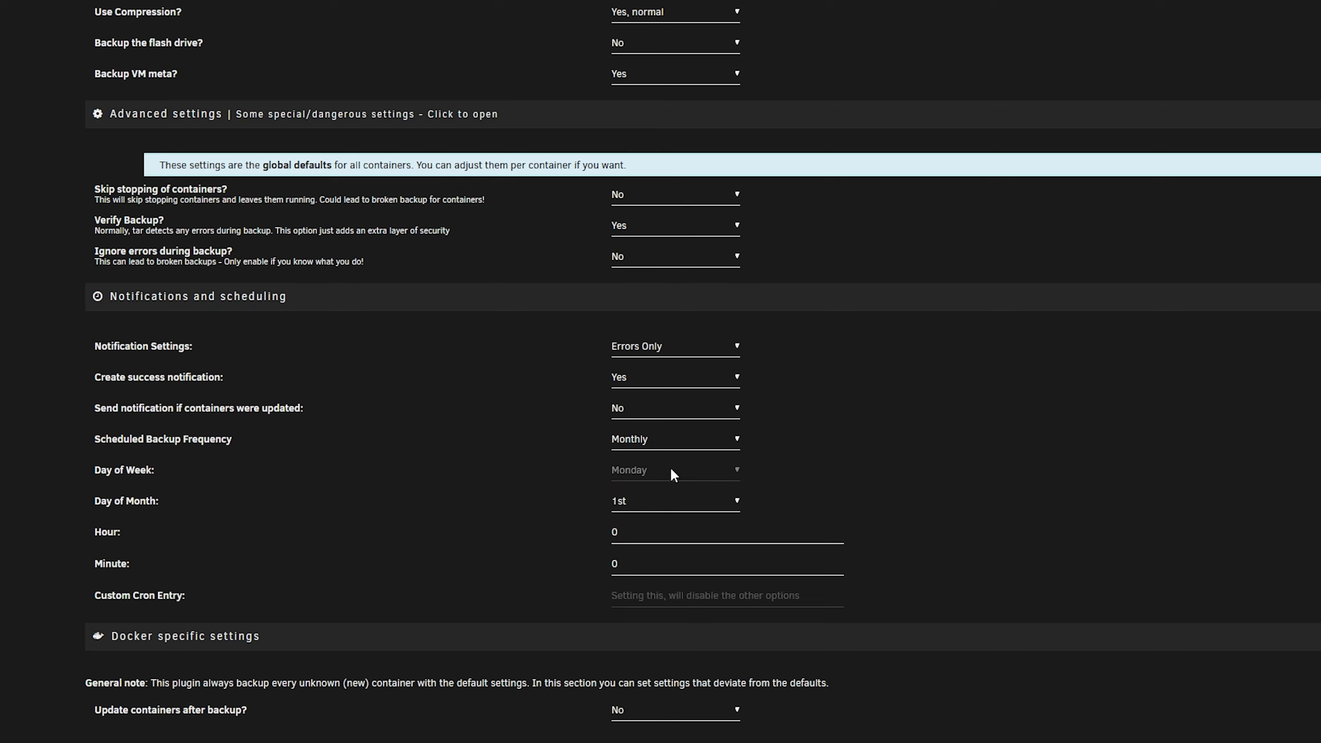
left_click(652, 500)
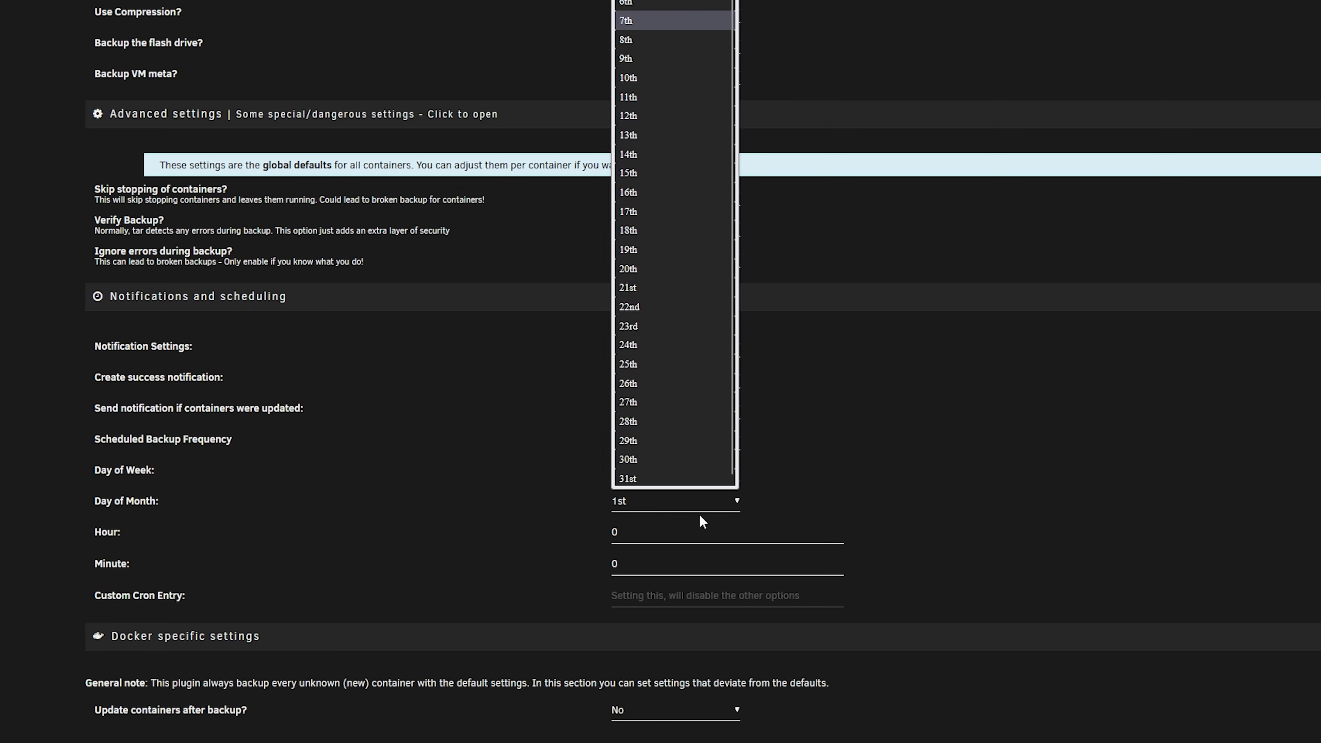
left_click(854, 447)
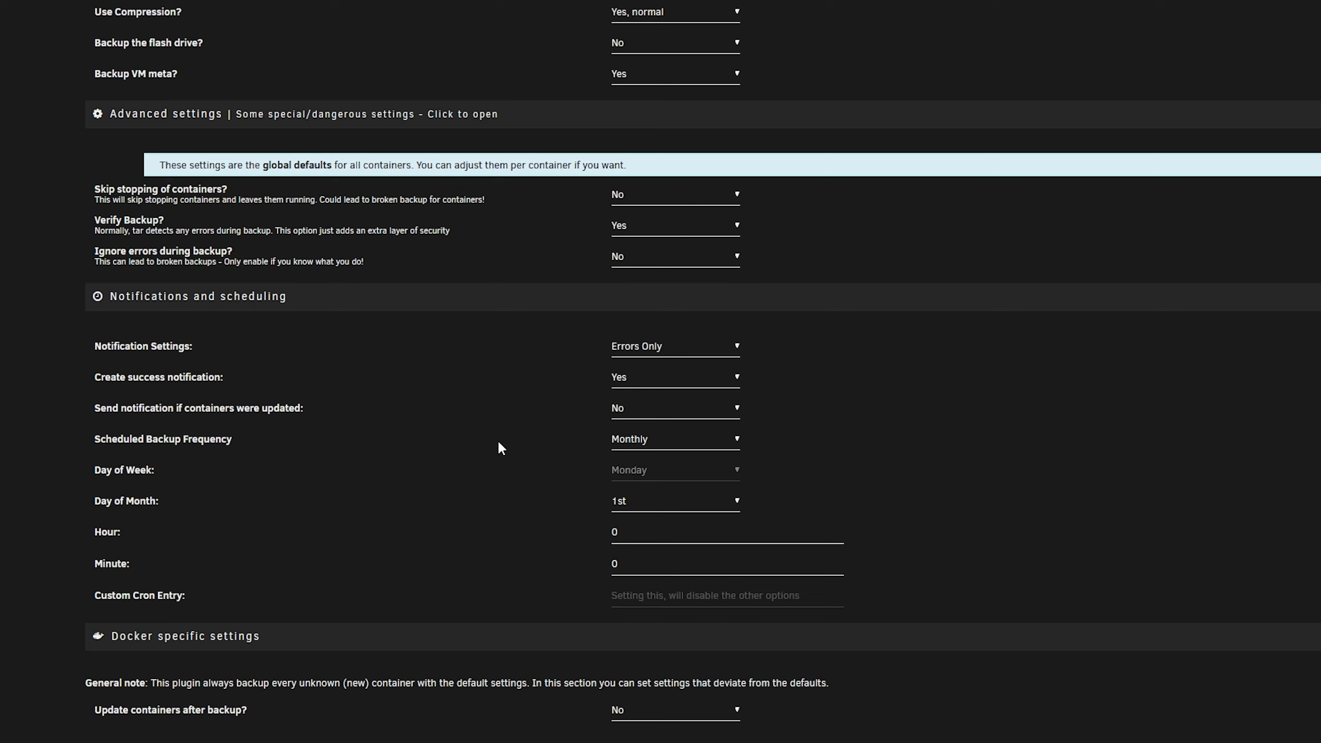
left_click(696, 437)
left_click(671, 462)
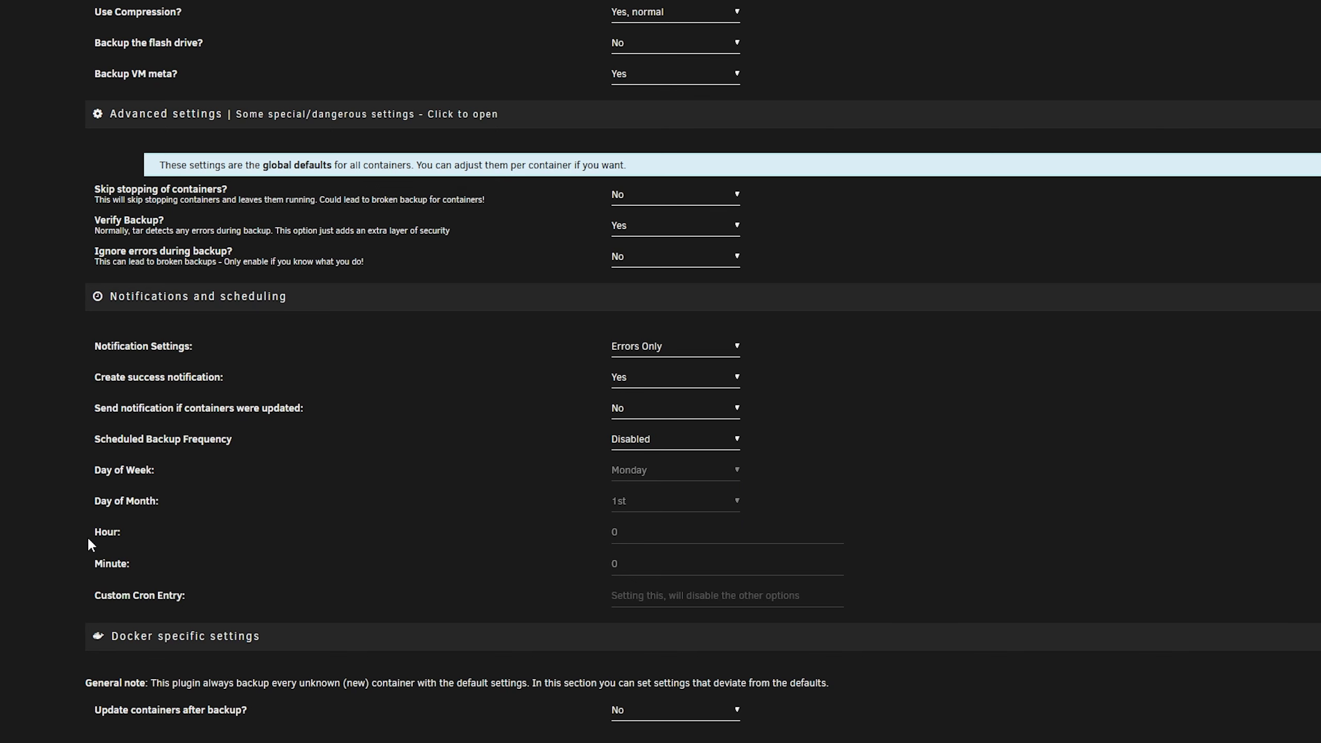
Step: Check the choices for updating containers after backup in the Docker specific settings and leave it at No
scroll(155, 591, "down", 3)
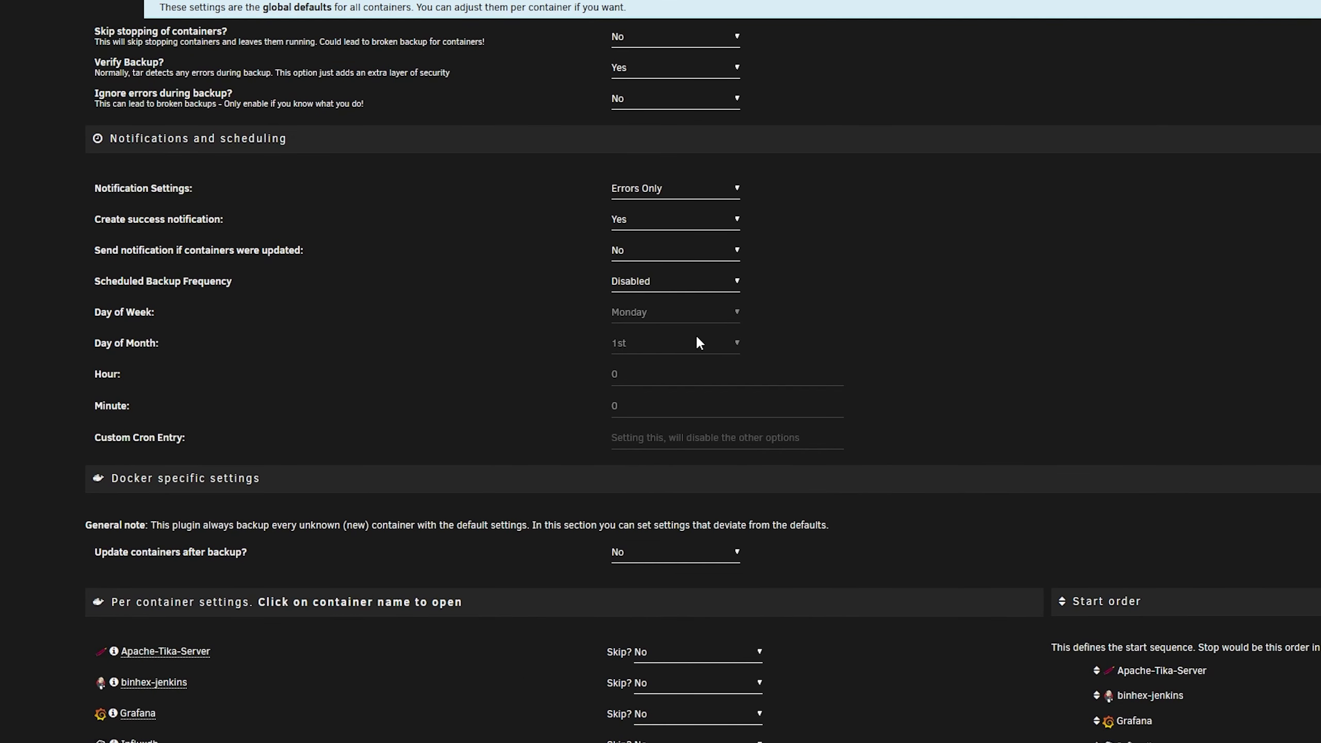
scroll(439, 349, "down", 3)
scroll(163, 297, "down", 3)
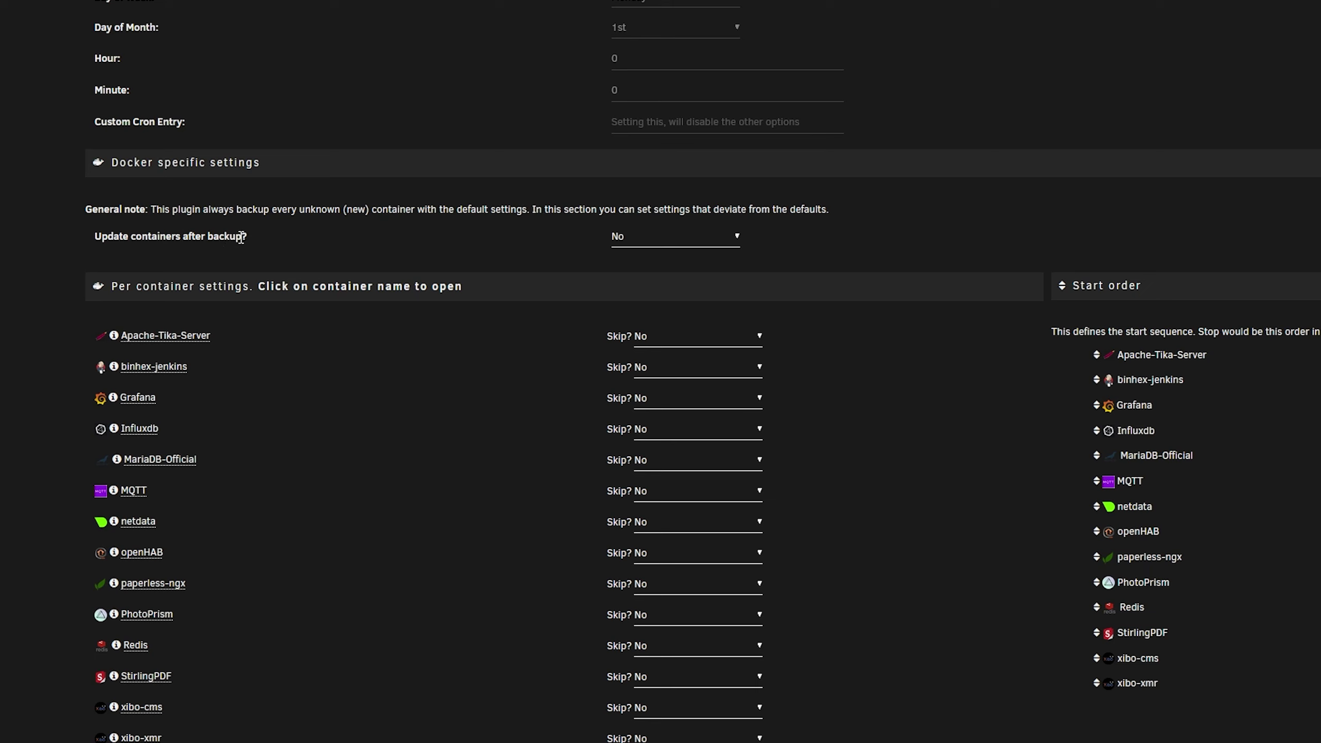
left_click(637, 238)
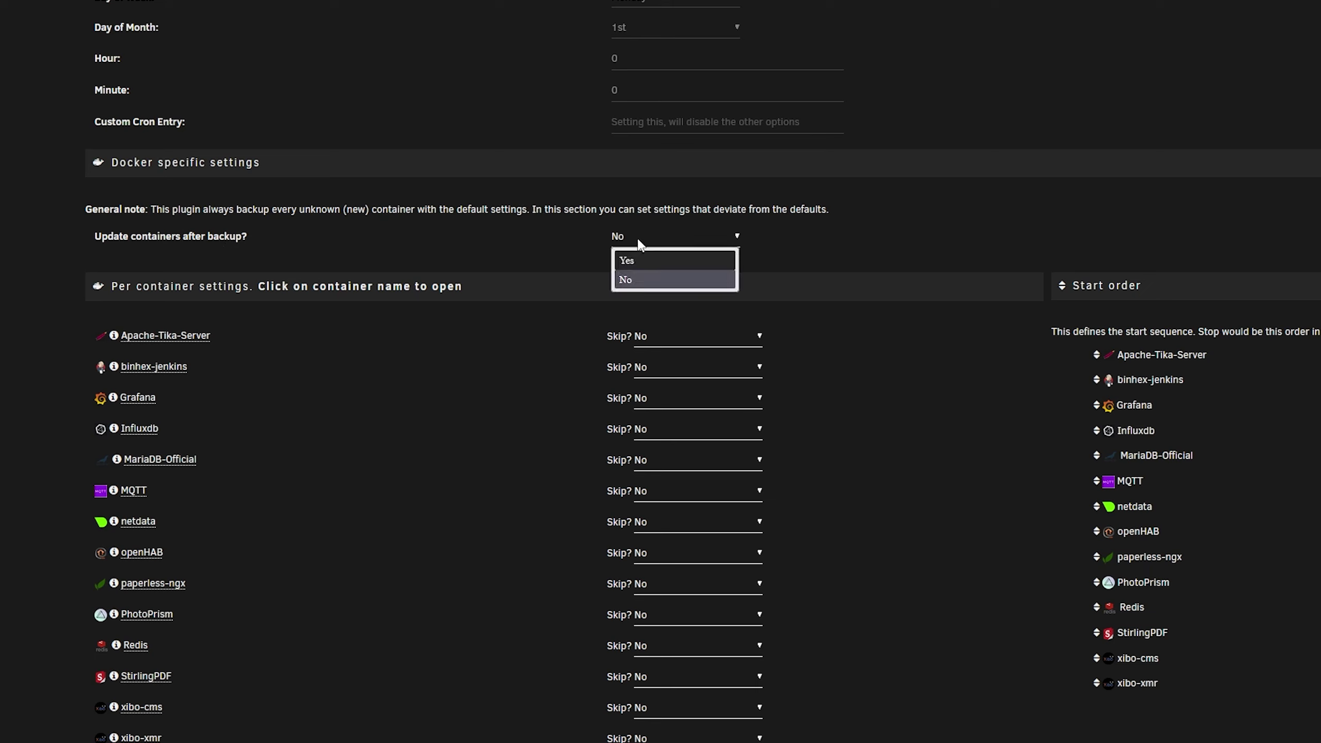
left_click(639, 240)
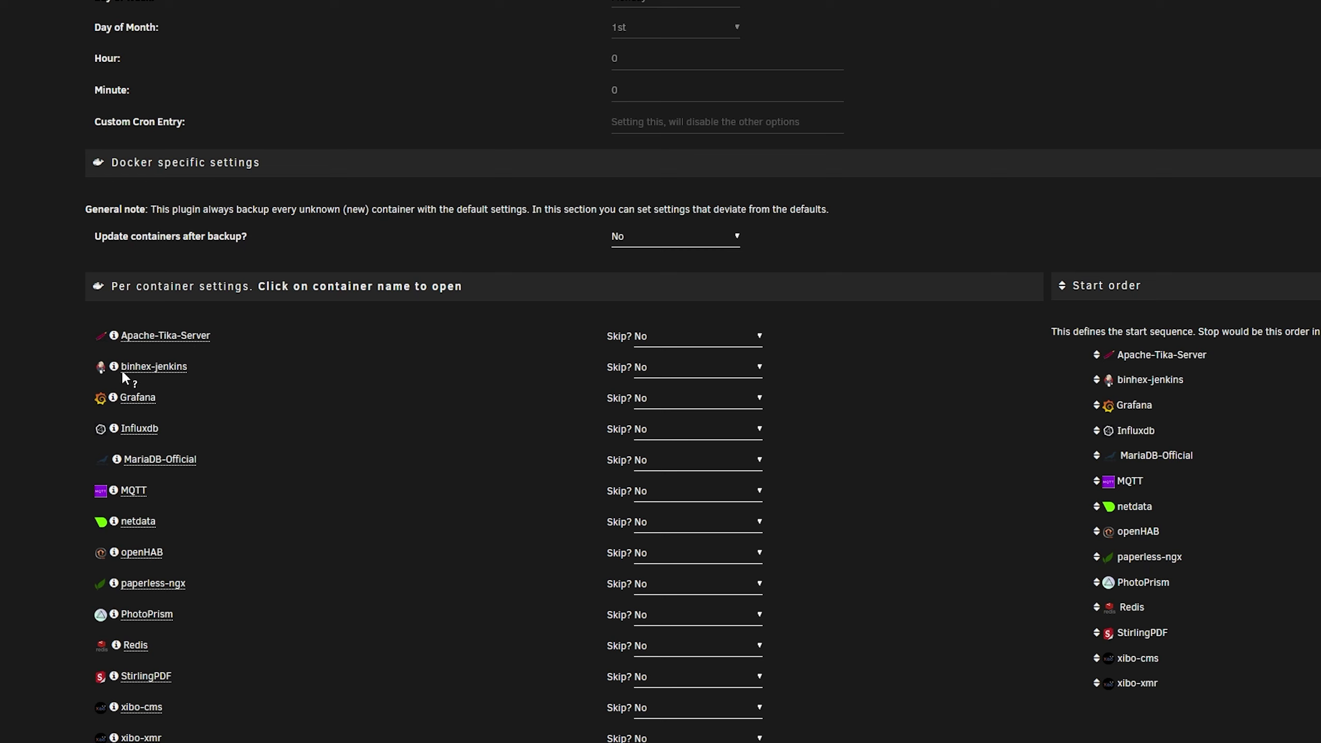
Step: Set Skip to Yes for the binhex-jenkins, Grafana, Influxdb and MariaDB-Official containers
left_click(647, 381)
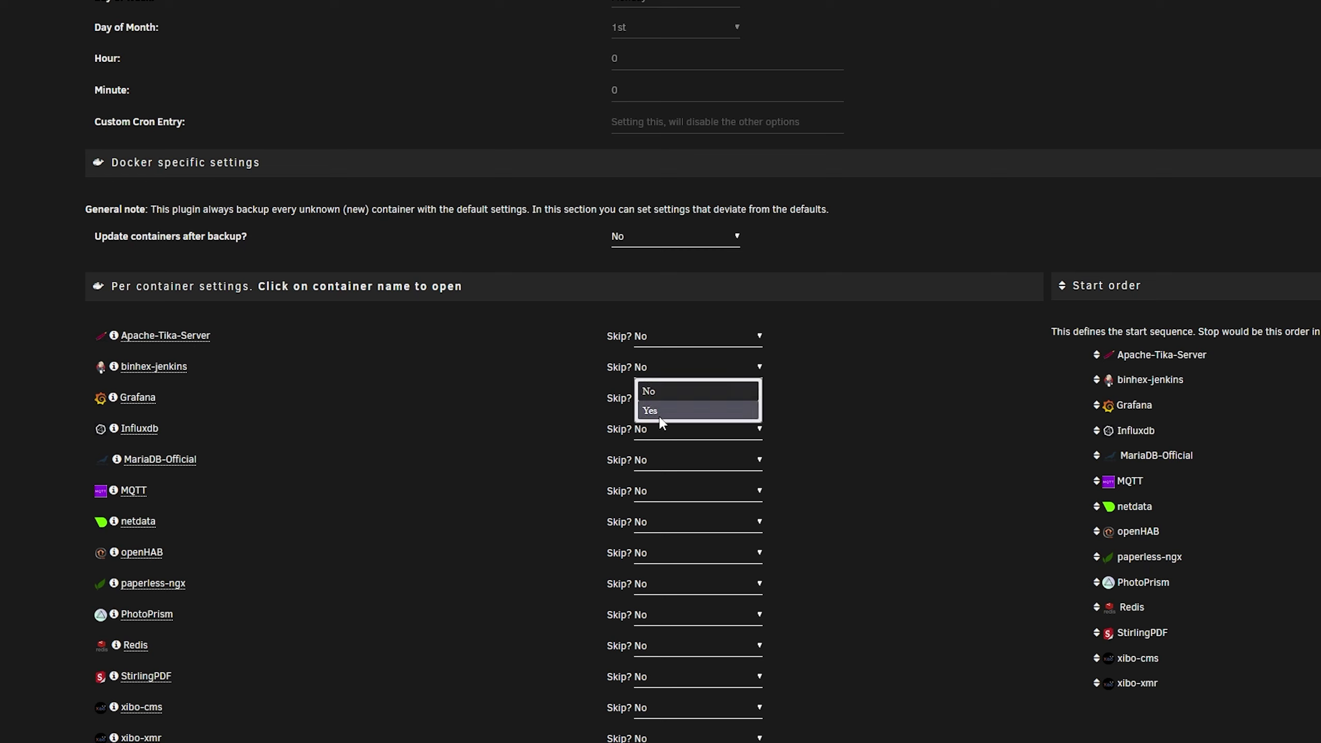
left_click(657, 412)
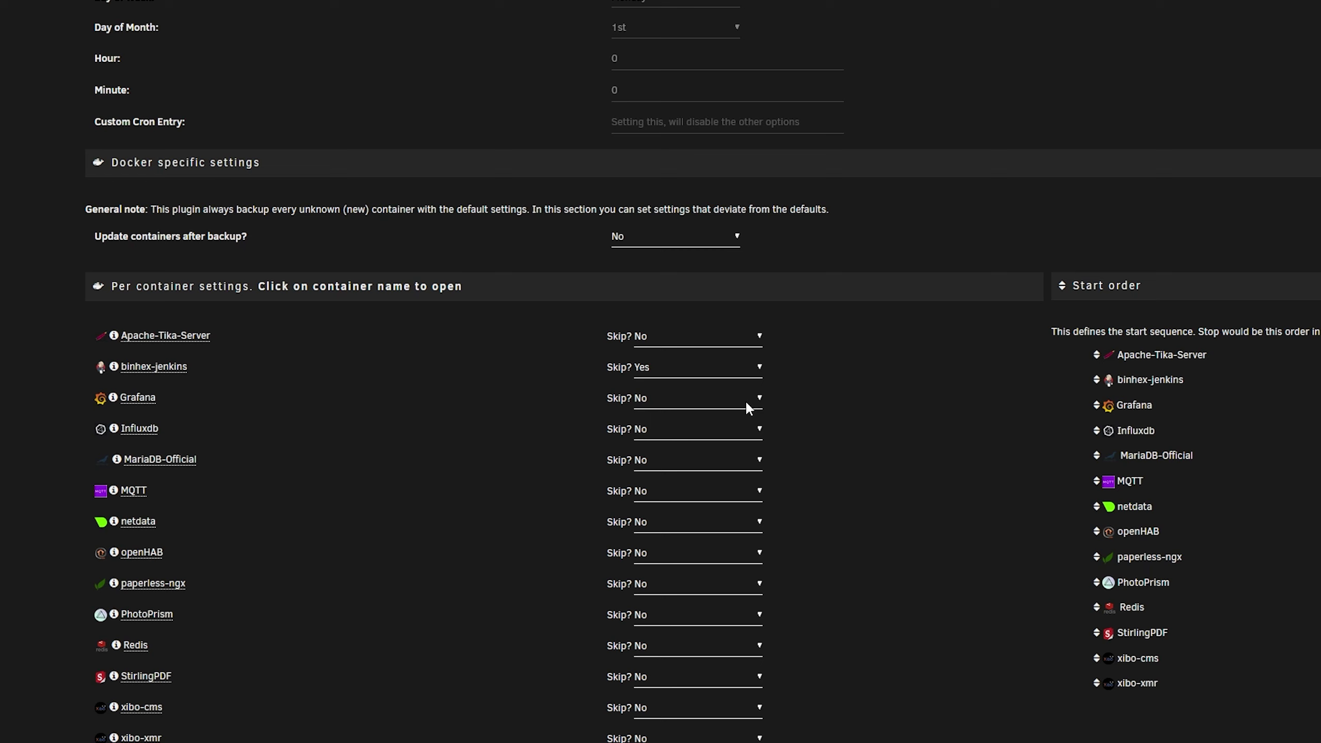
left_click(696, 401)
left_click(659, 444)
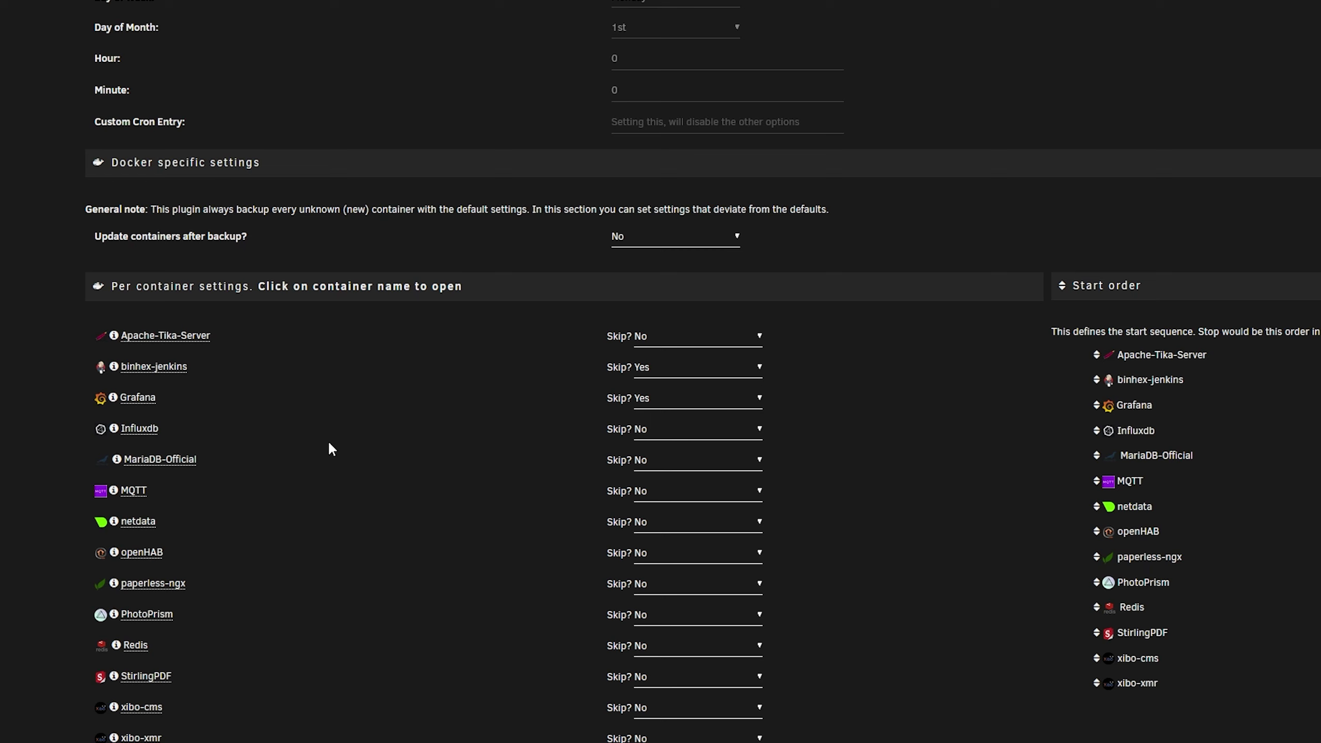
left_click(683, 436)
left_click(681, 471)
left_click(656, 460)
left_click(656, 509)
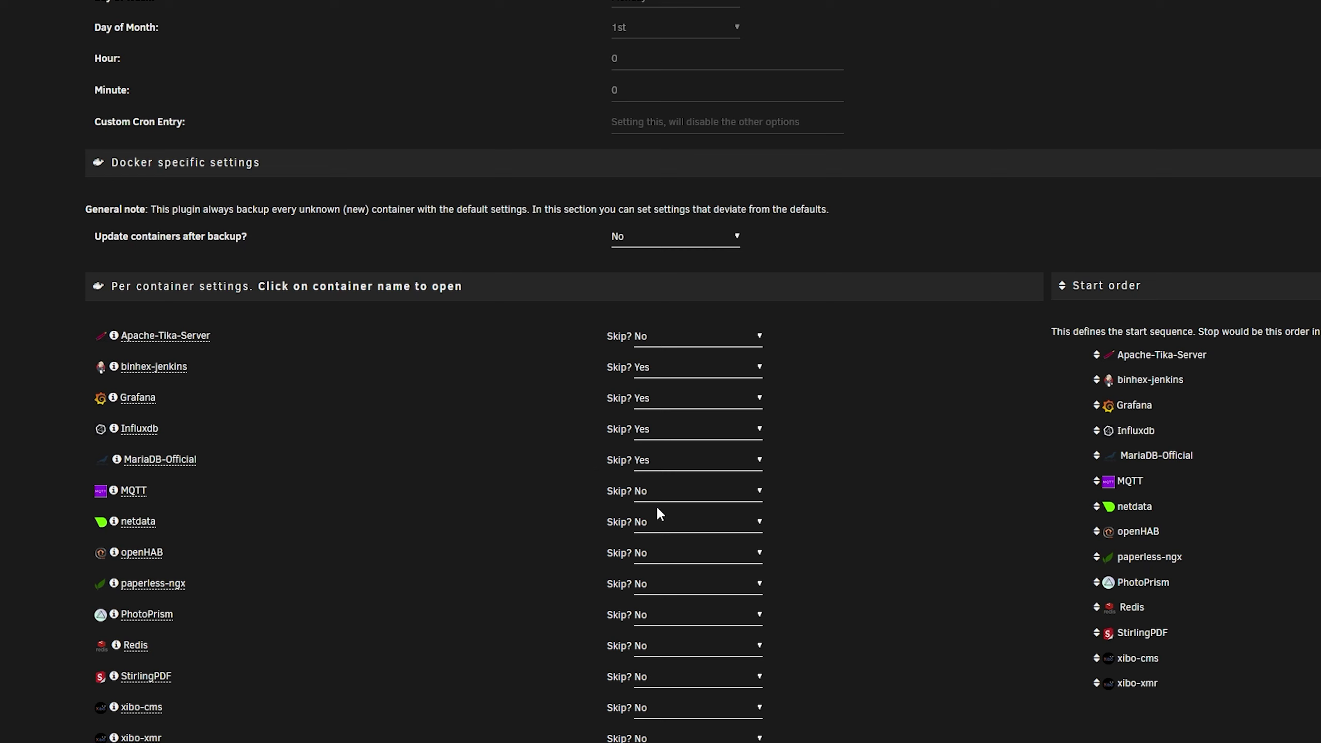